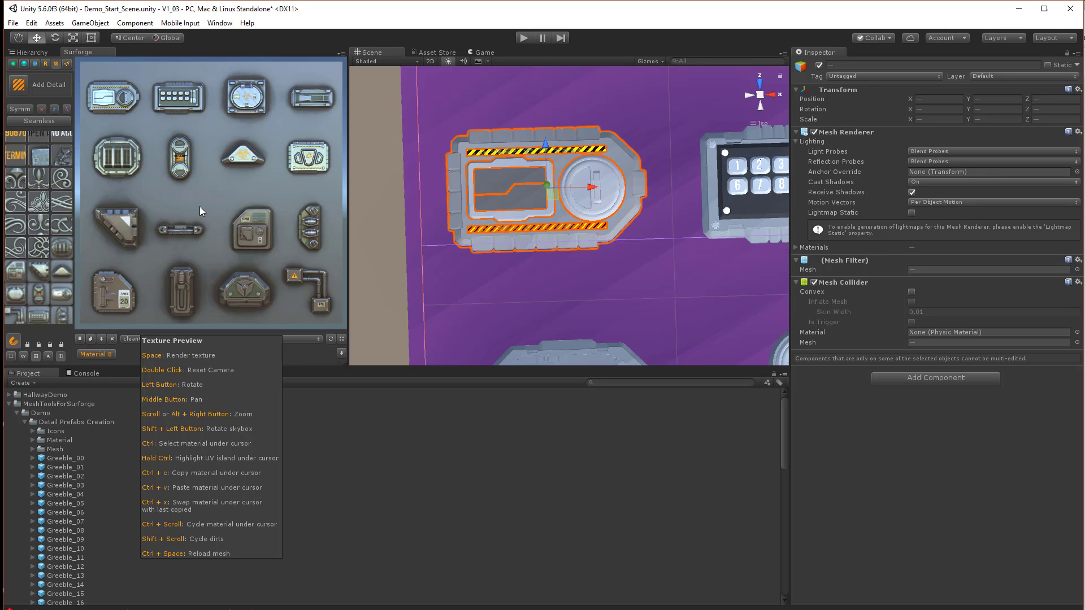
left_click_drag(199, 206, 209, 198)
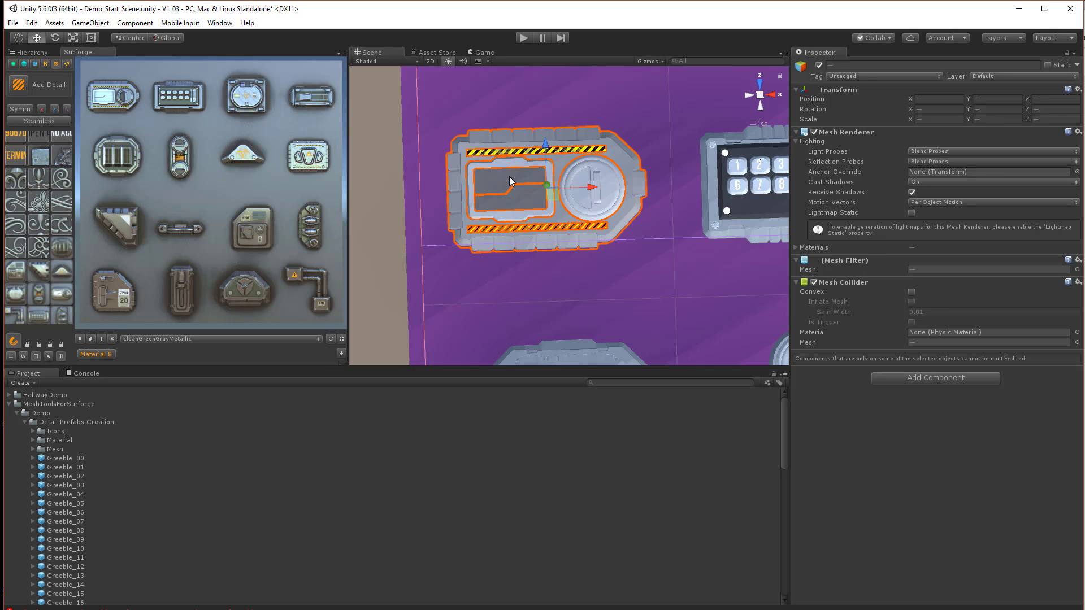
left_click(482, 53)
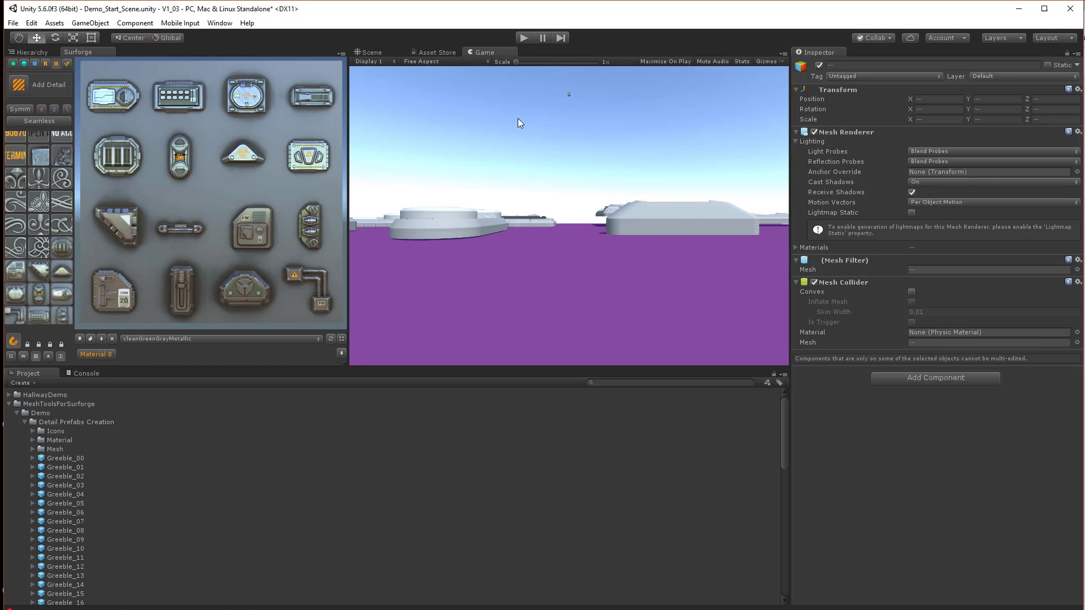
left_click(370, 53)
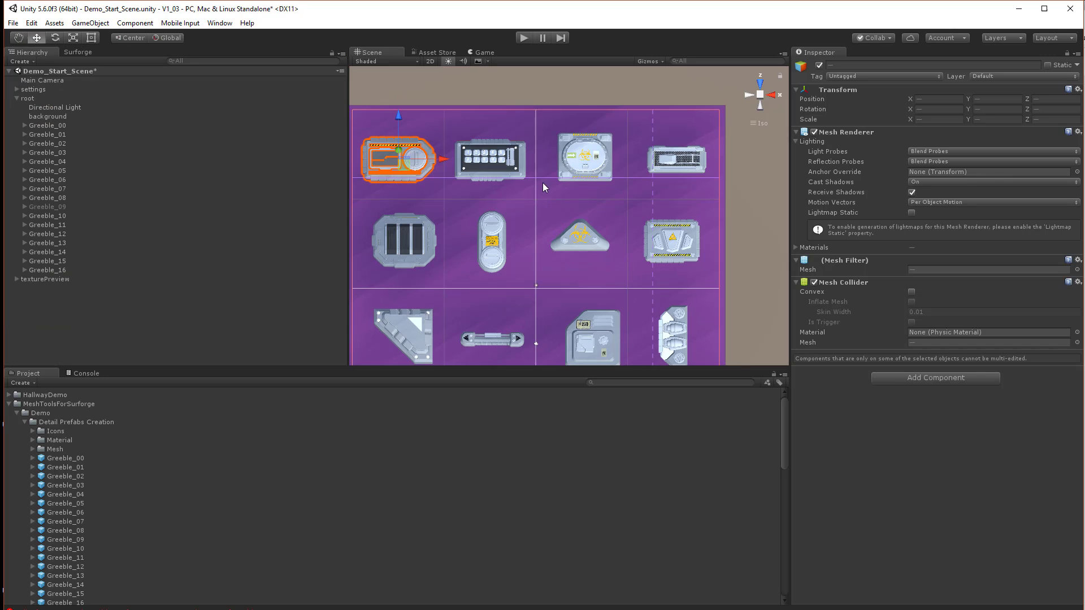
middle_click_drag(563, 148, 591, 88)
scroll(580, 185, "down", 2)
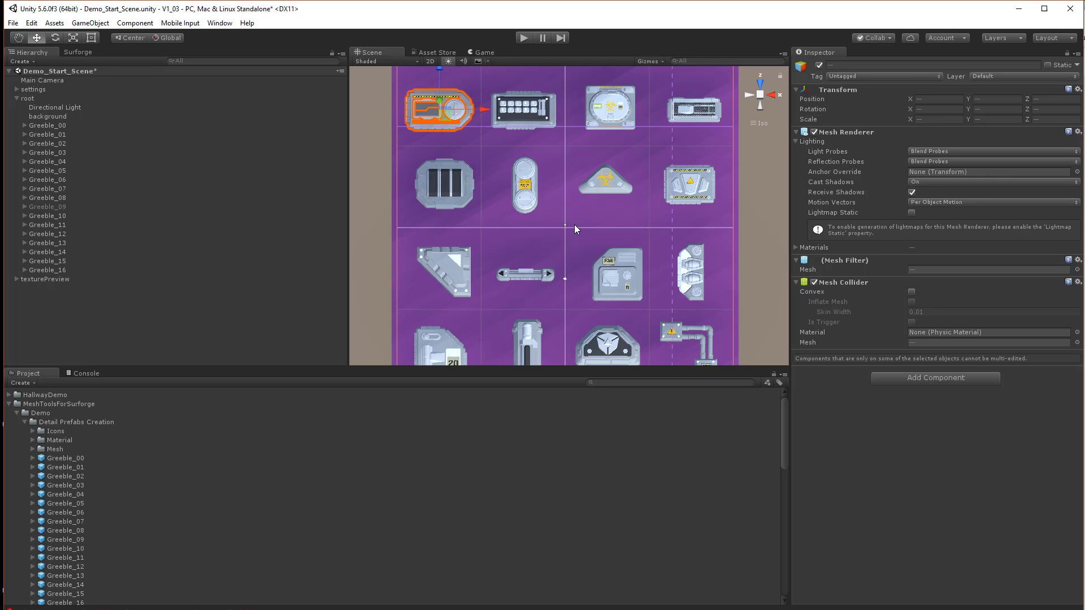
Examine the Greeble objects and their child shapes in the scene hierarchy
left_click(34, 125)
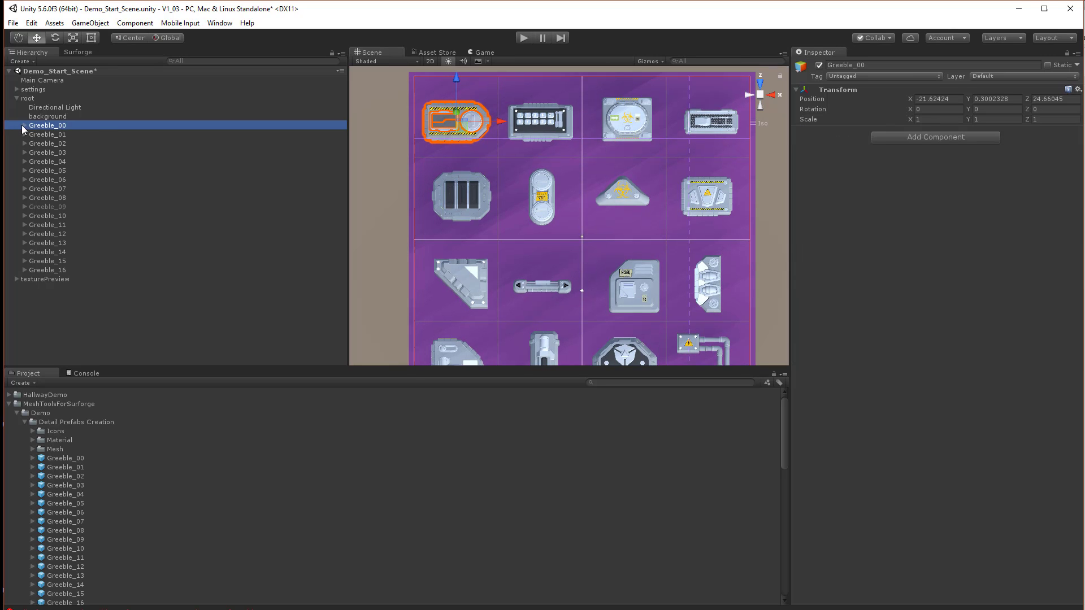
left_click(24, 126)
left_click(25, 206)
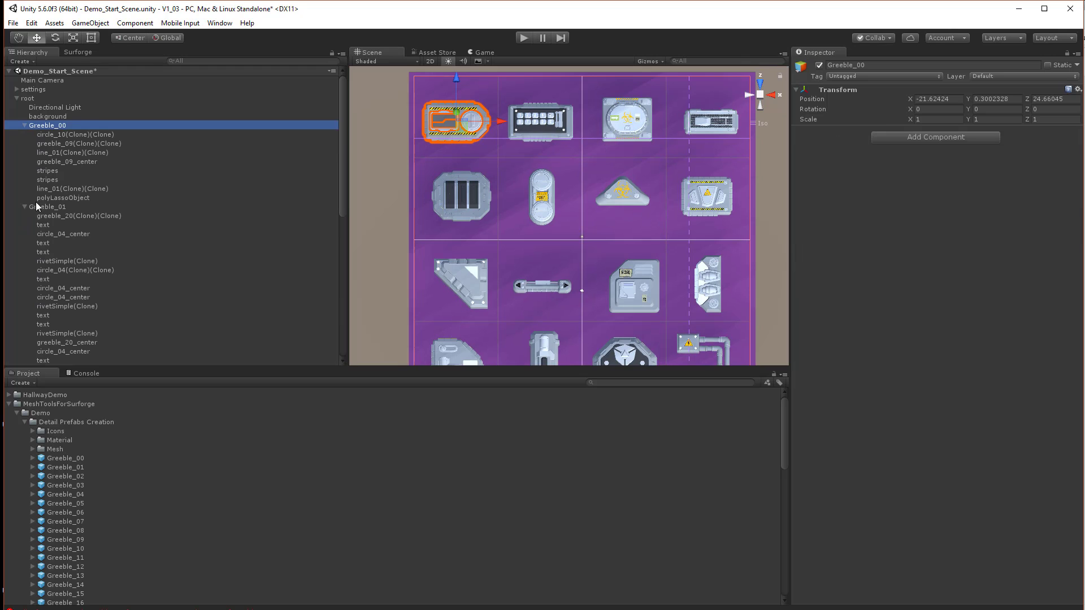
left_click(75, 134)
left_click(88, 207)
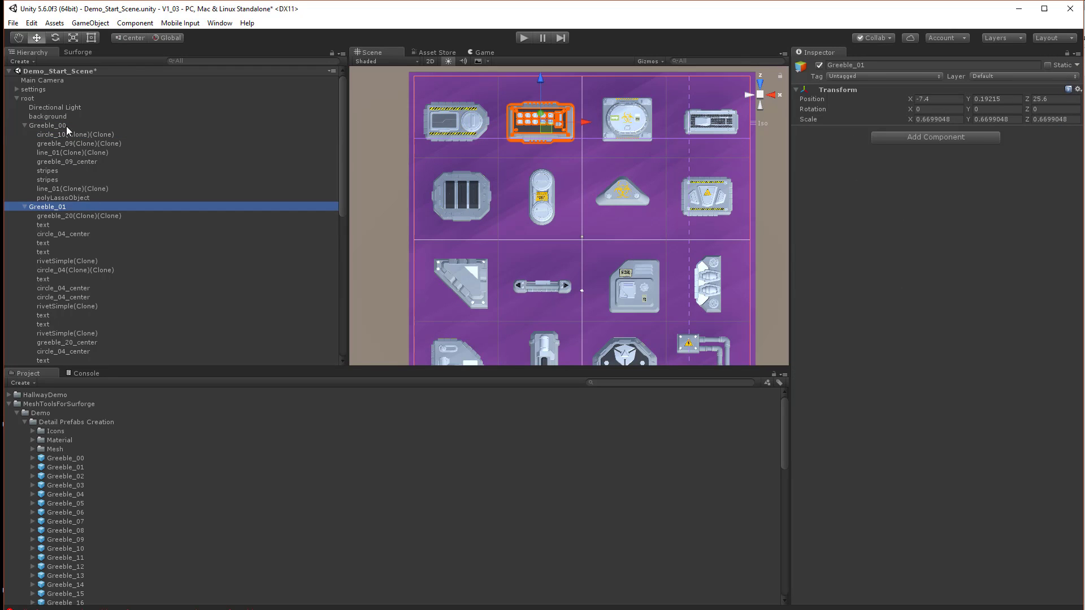
left_click(34, 125)
left_click(24, 125)
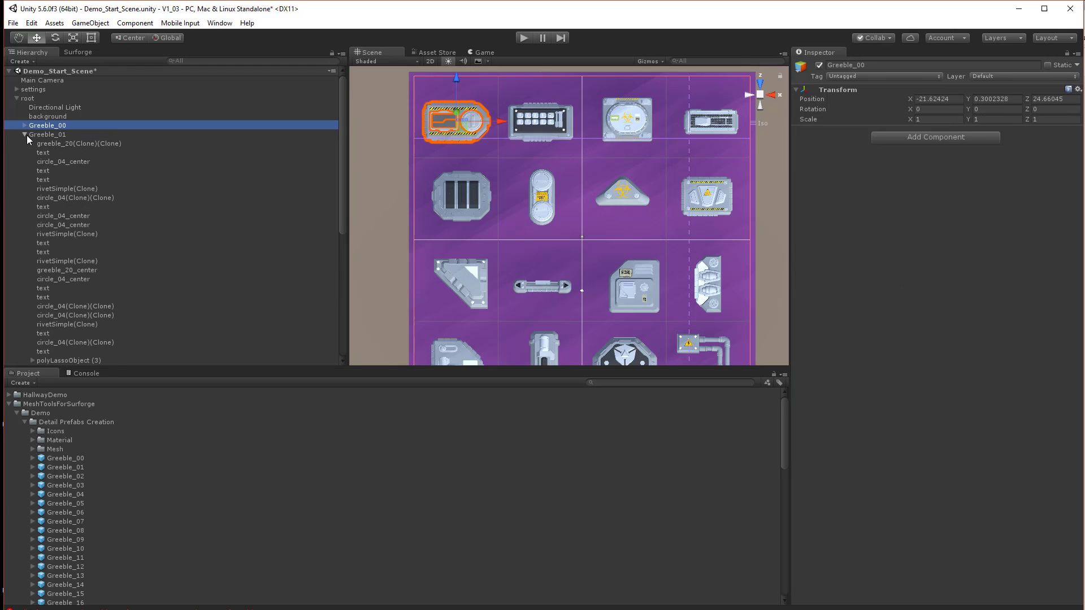
left_click(25, 135)
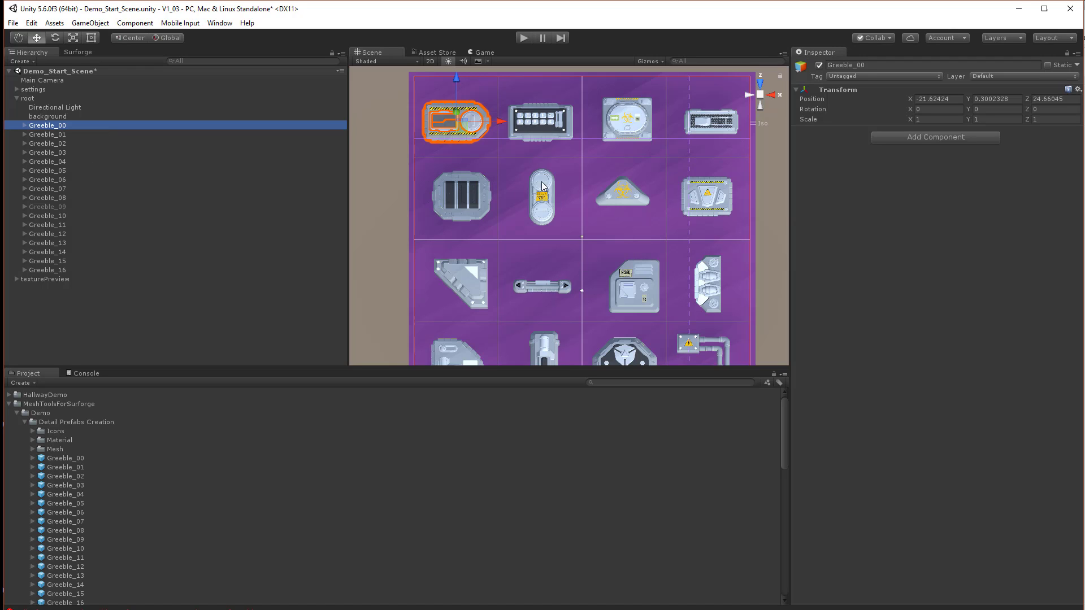
mouse_move(544, 183)
middle_mouse_down()
mouse_move(570, 173)
mouse_move(568, 184)
mouse_move(582, 181)
mouse_move(553, 168)
middle_mouse_up()
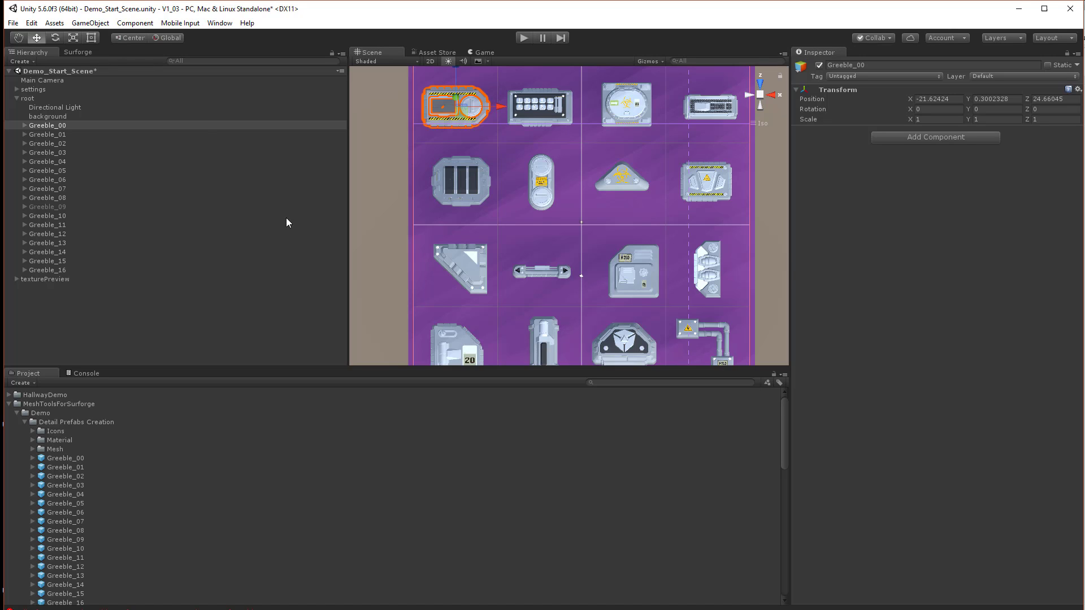
Open the Surforge render settings, set the resolution to 2048 and render the maps
left_click(78, 52)
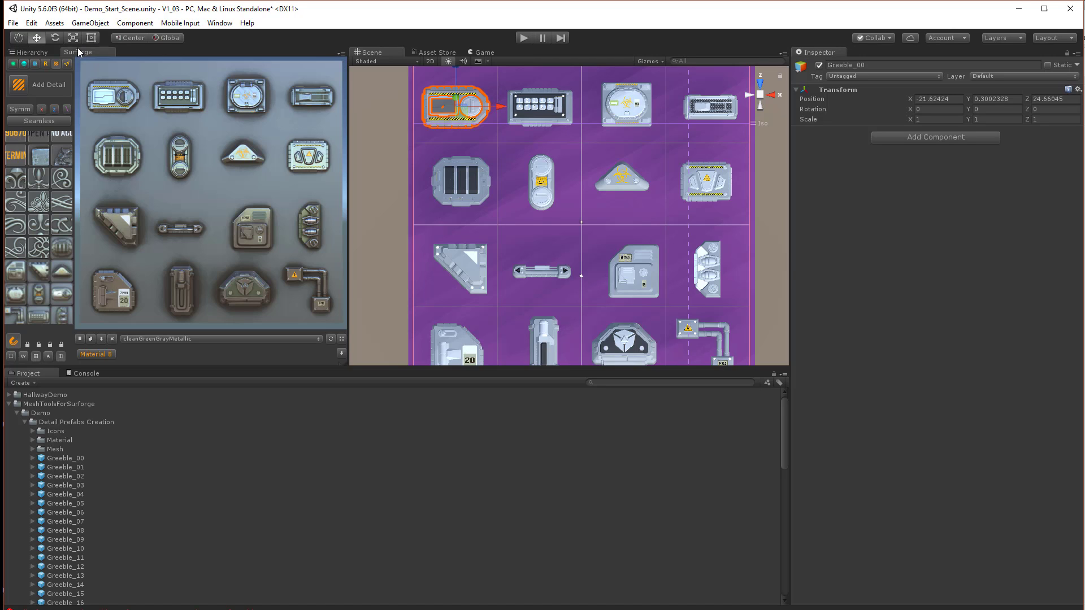
left_click(45, 64)
left_click(46, 108)
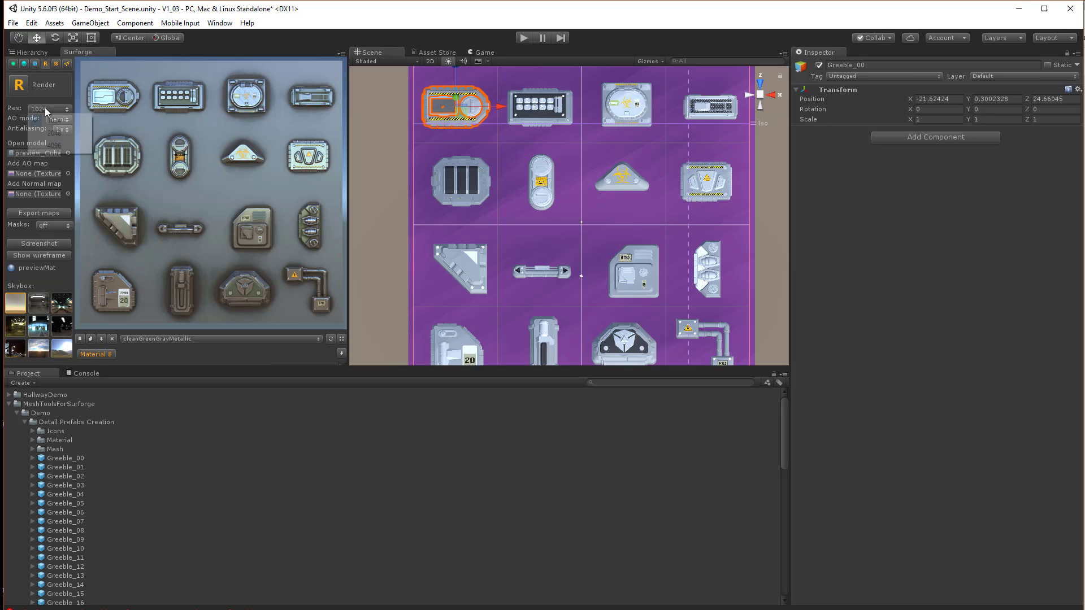
left_click(42, 134)
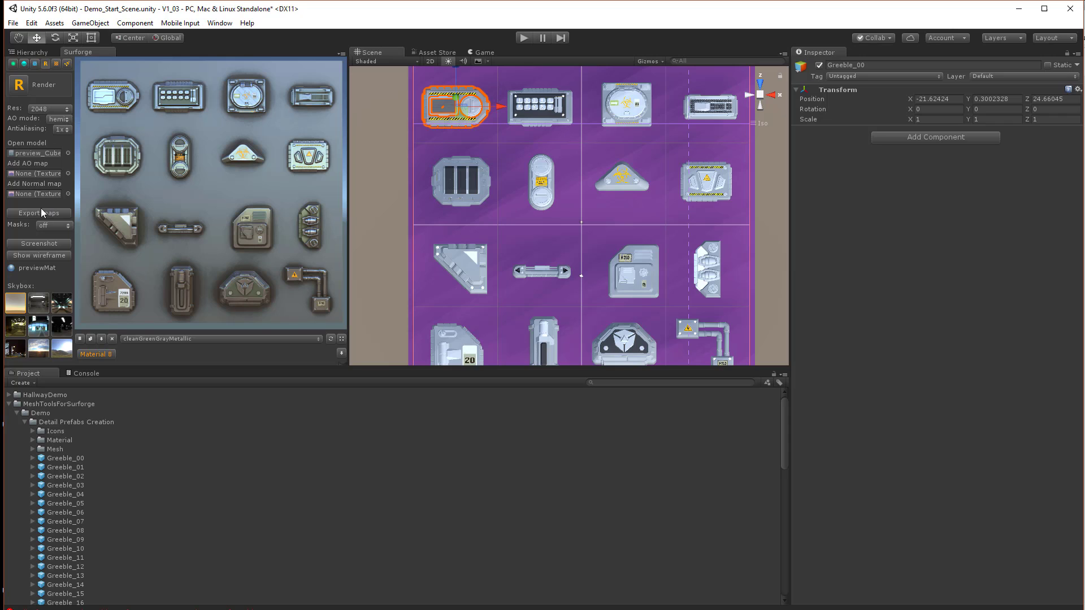
left_click(18, 85)
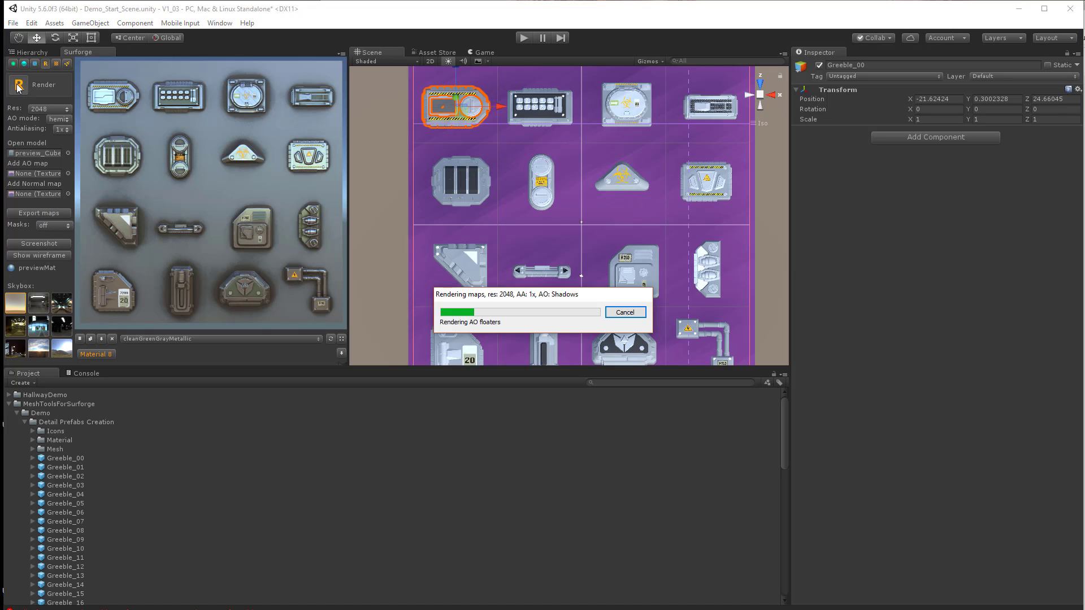
Export the maps and browse to the Demo's Runtime Prefab Creation folder in the save dialog
left_click(40, 212)
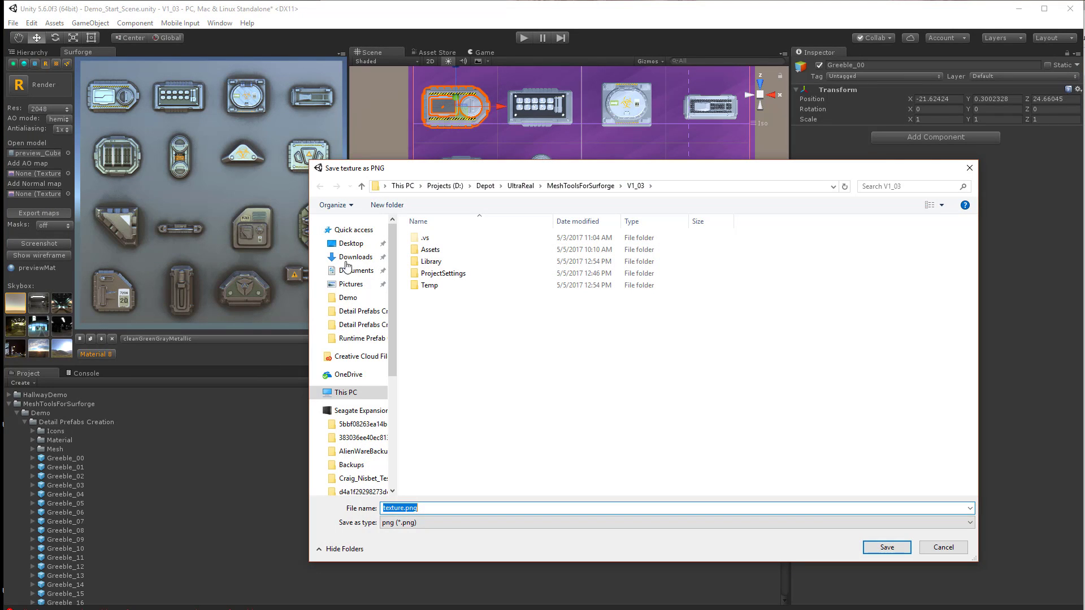
double_click(455, 250)
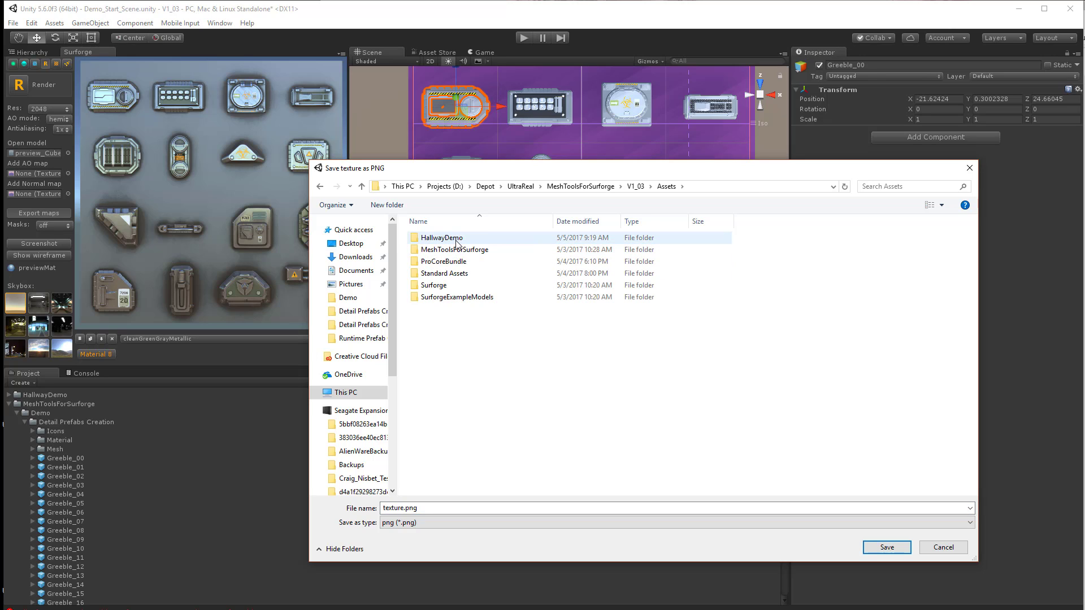
double_click(454, 250)
double_click(442, 238)
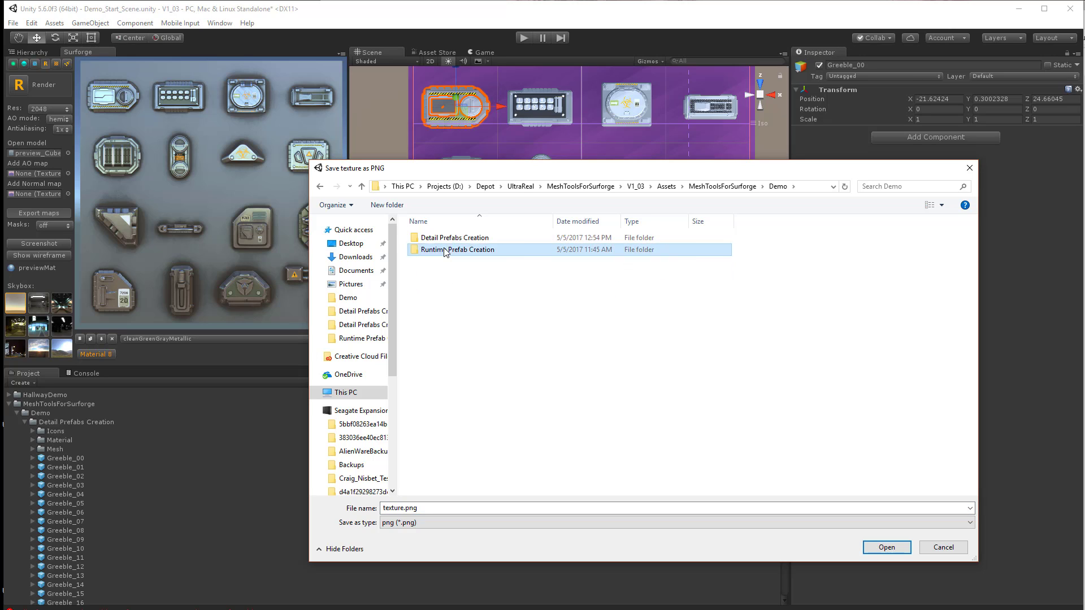
double_click(448, 249)
Create a new folder named RunTimeTexture there
right_click(441, 397)
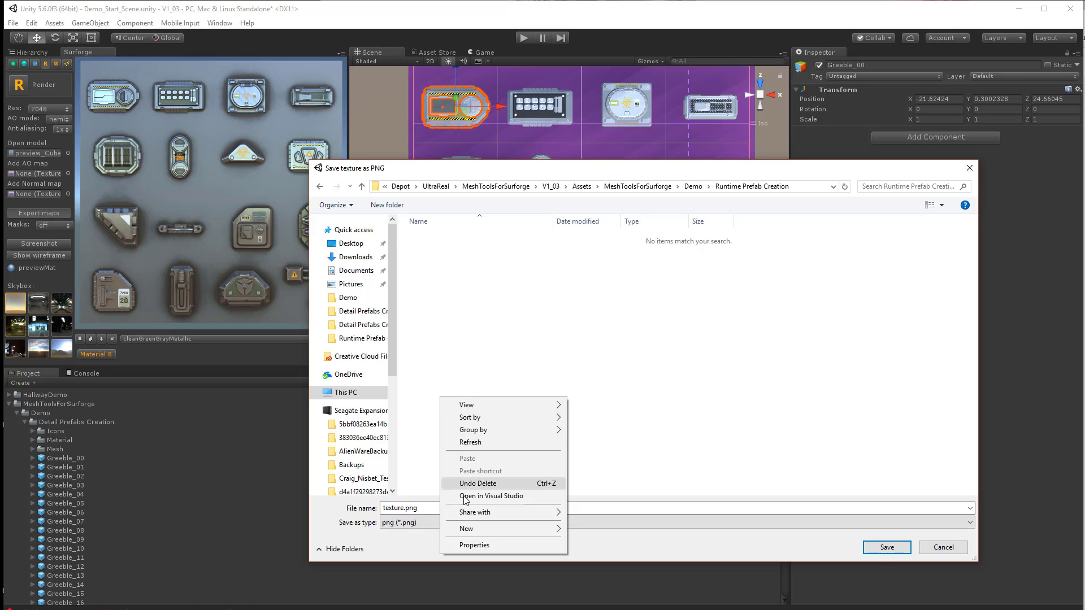
mouse_move(514, 529)
left_click(587, 529)
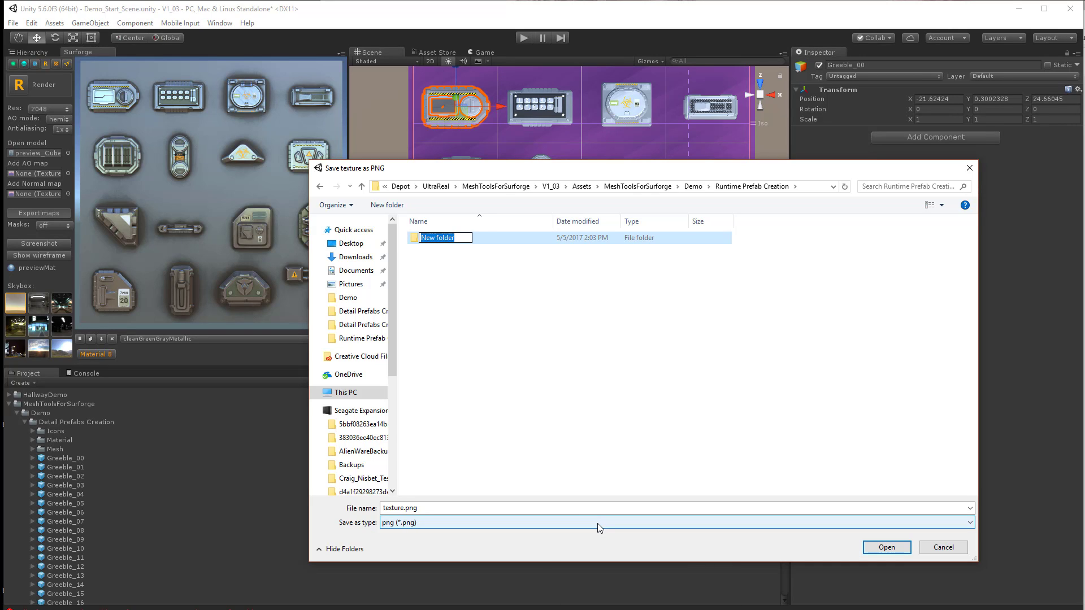
type("RunTimeTexture")
key("Return")
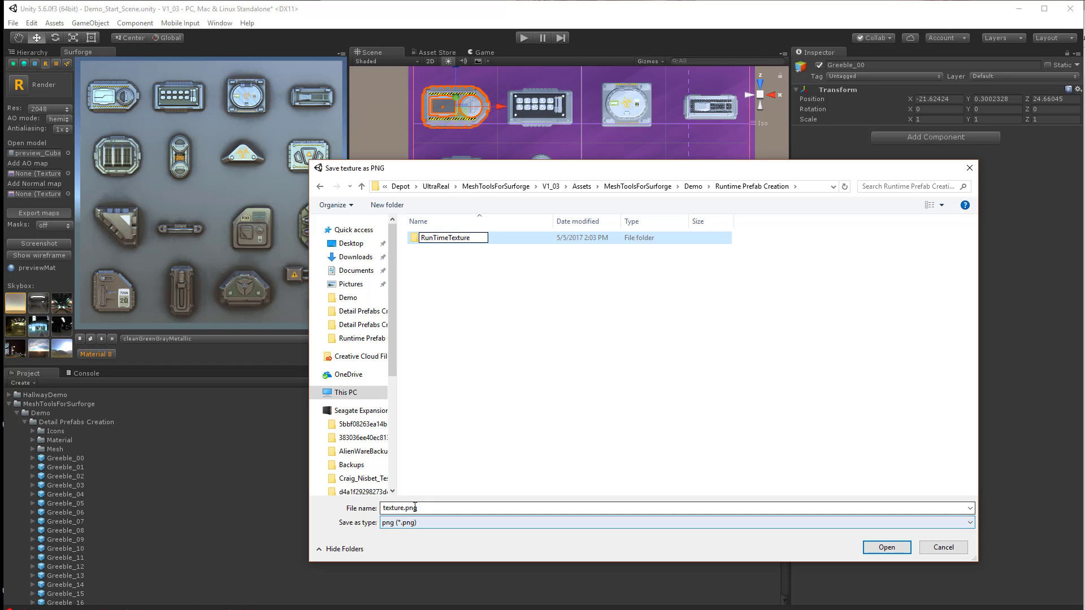
Save the exported texture as RunTimeTexture inside the RunTimeTexture folder
double_click(444, 239)
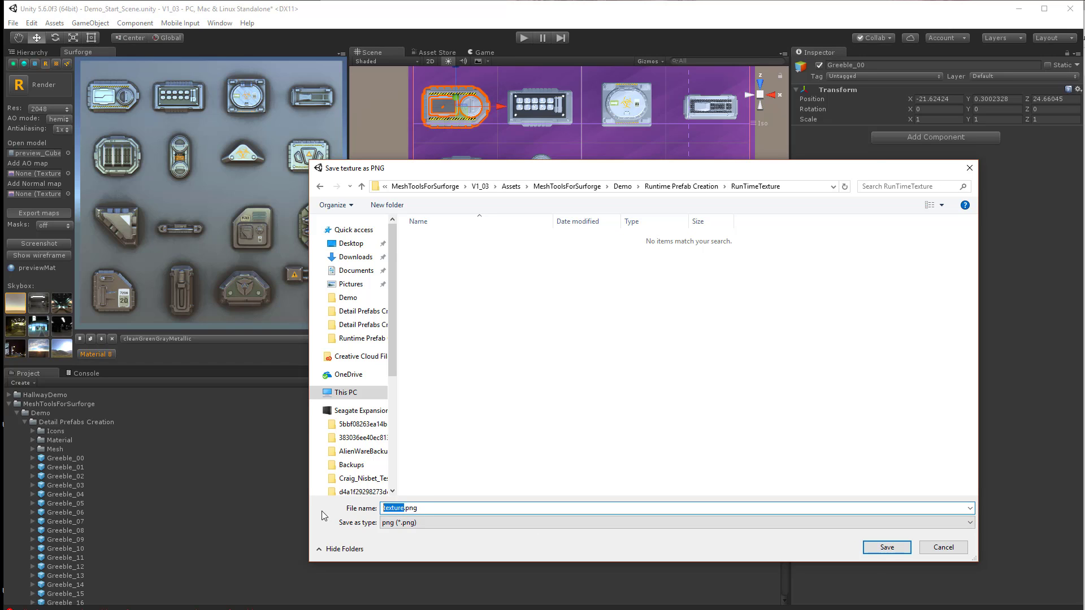
type("RuntimeTe")
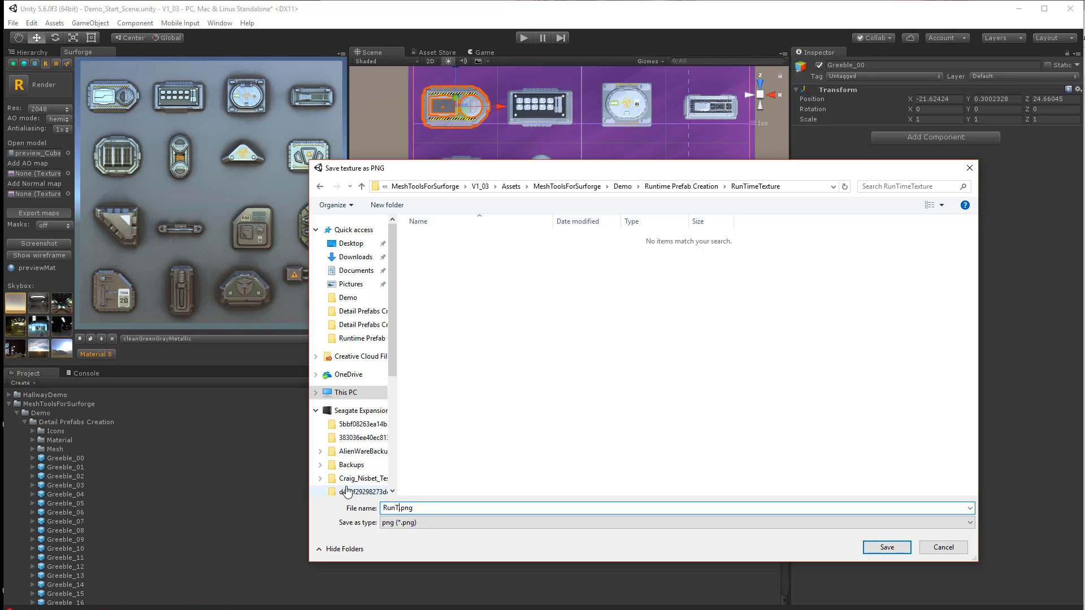
type("xture")
key("Return")
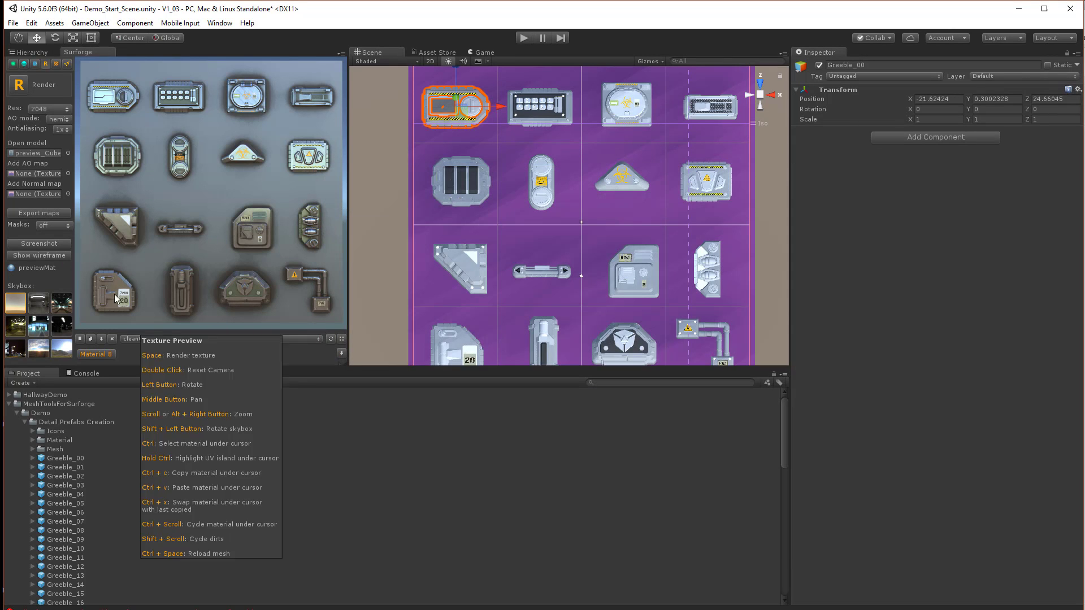
Open the RunTimeTexture folder in the project and preview the generated RunTimeTexture material
left_click(10, 405)
left_click(8, 430)
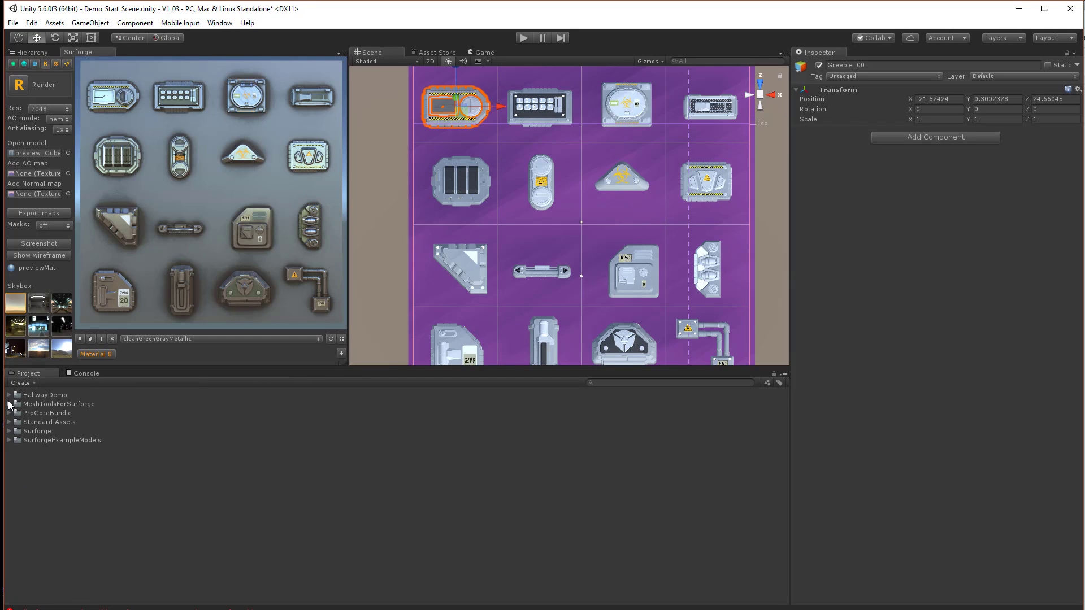
left_click(9, 404)
left_click(17, 413)
left_click(17, 413)
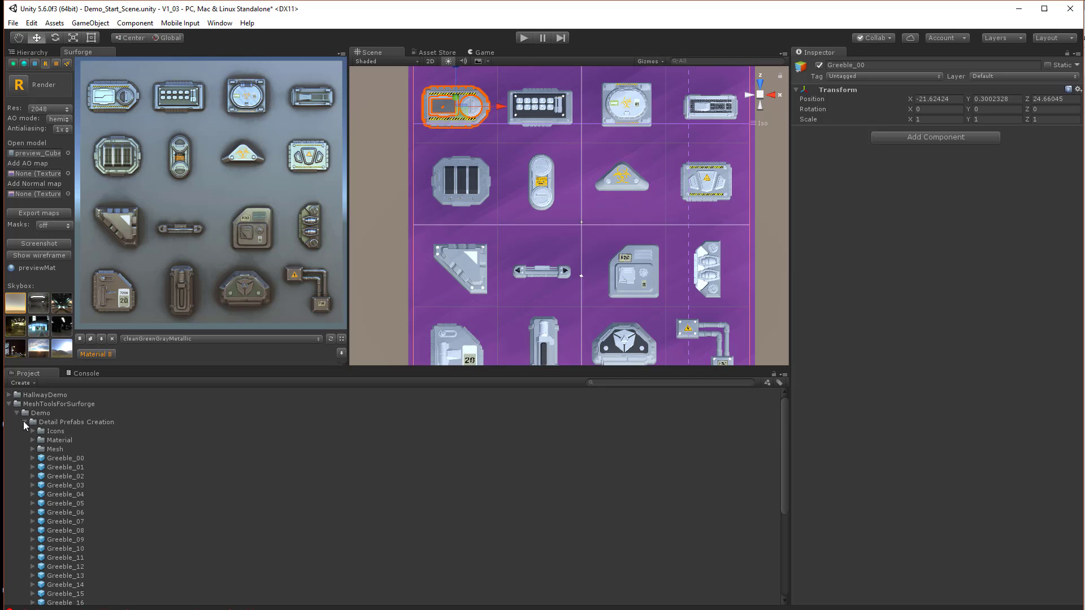
left_click(25, 423)
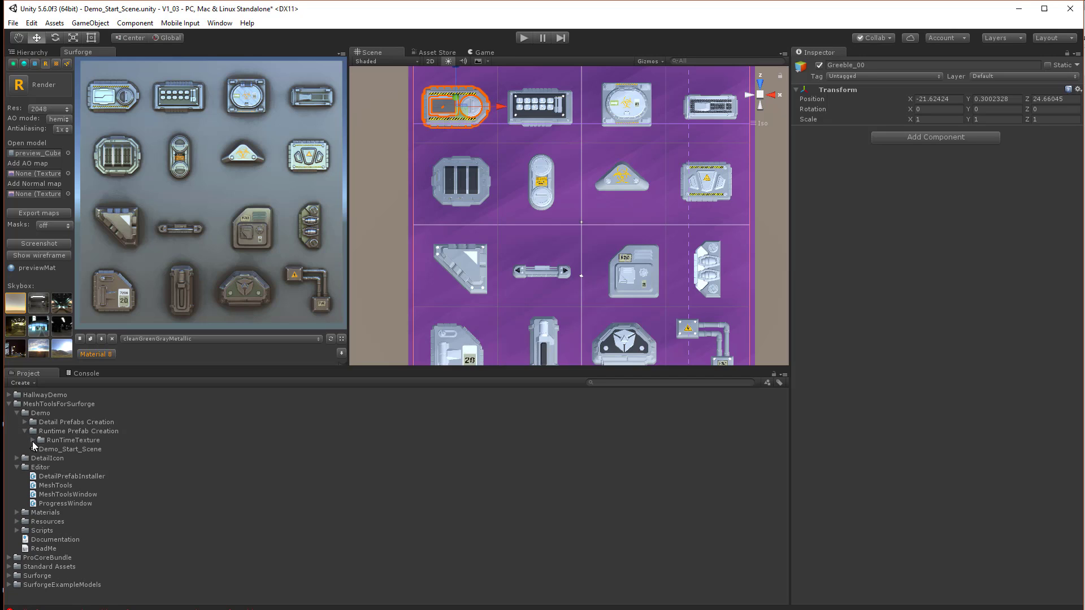
left_click(33, 440)
left_click(85, 449)
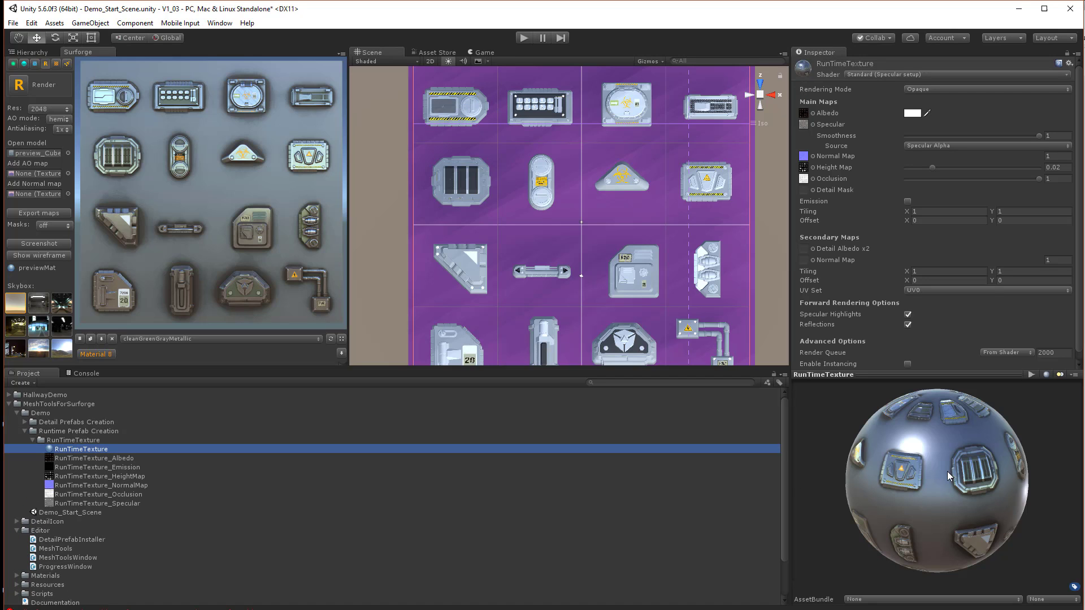
left_click_drag(880, 456, 860, 530)
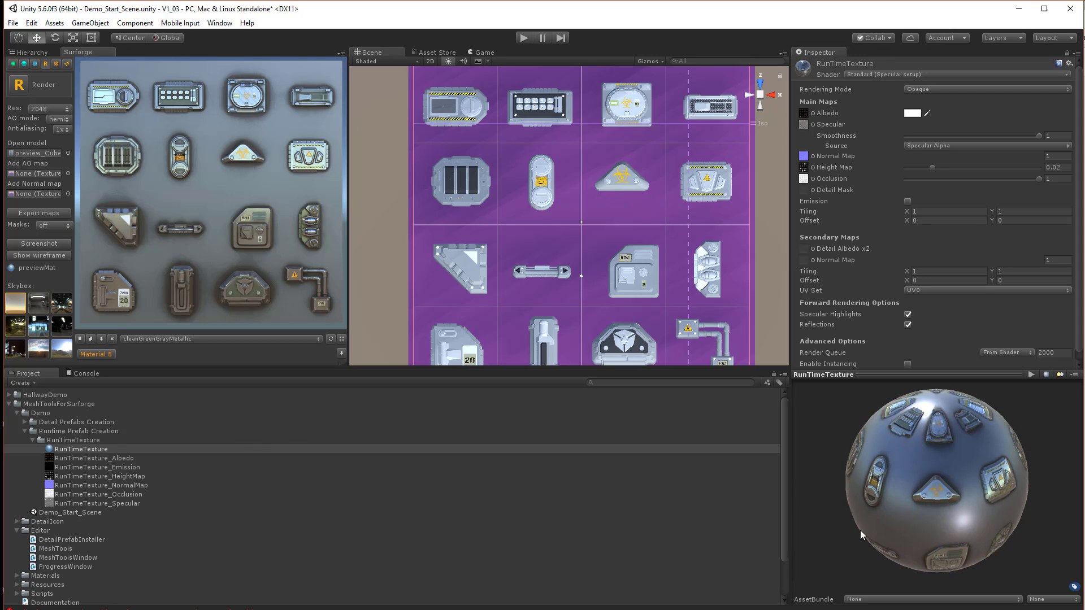
Delete the RunTimeTexture_NormalMap and RunTimeTexture_HeightMap textures
left_click(193, 486)
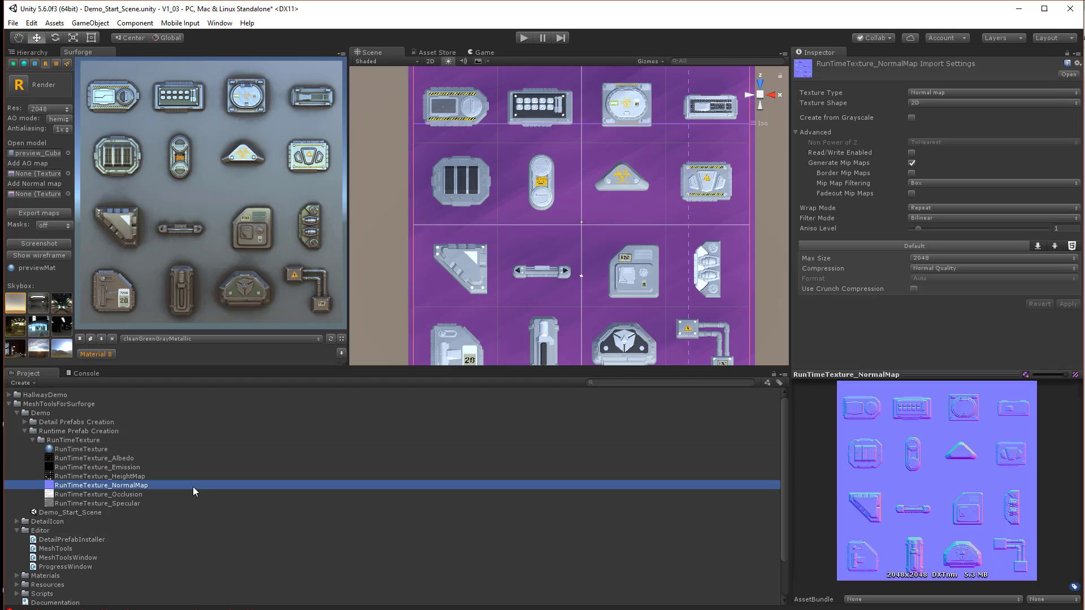
left_click(151, 477, "ctrl")
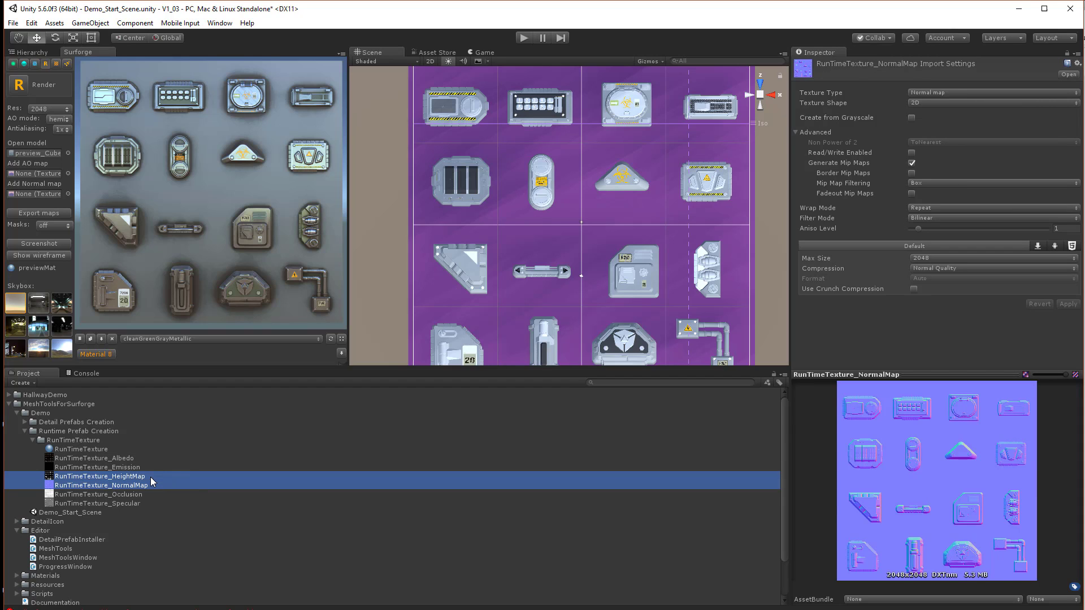
key("Delete")
left_click(581, 344)
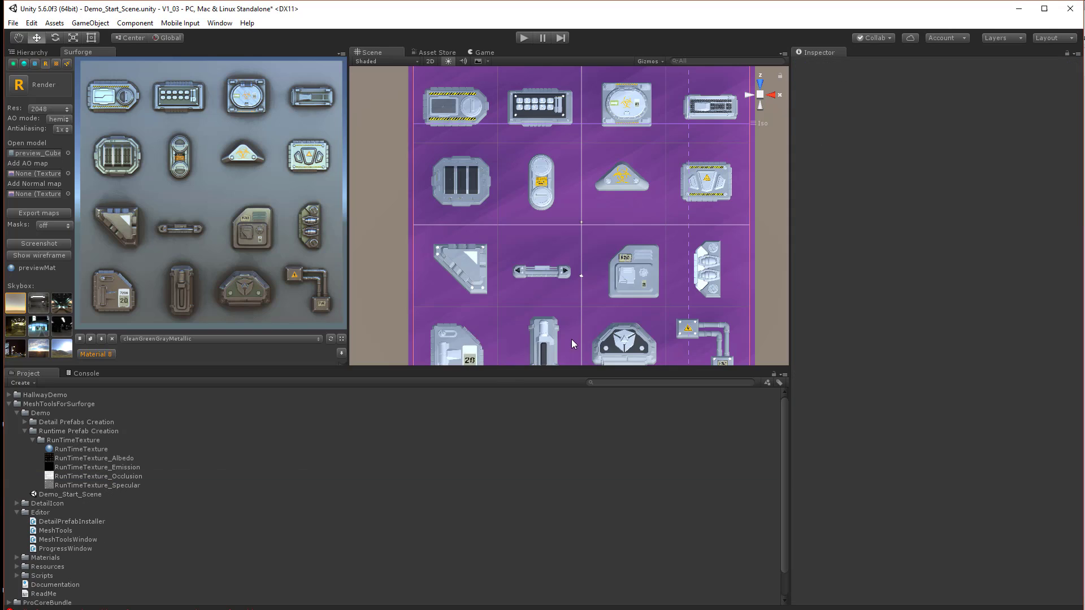
Delete the RunTimeTexture_Emission texture
left_click(141, 465)
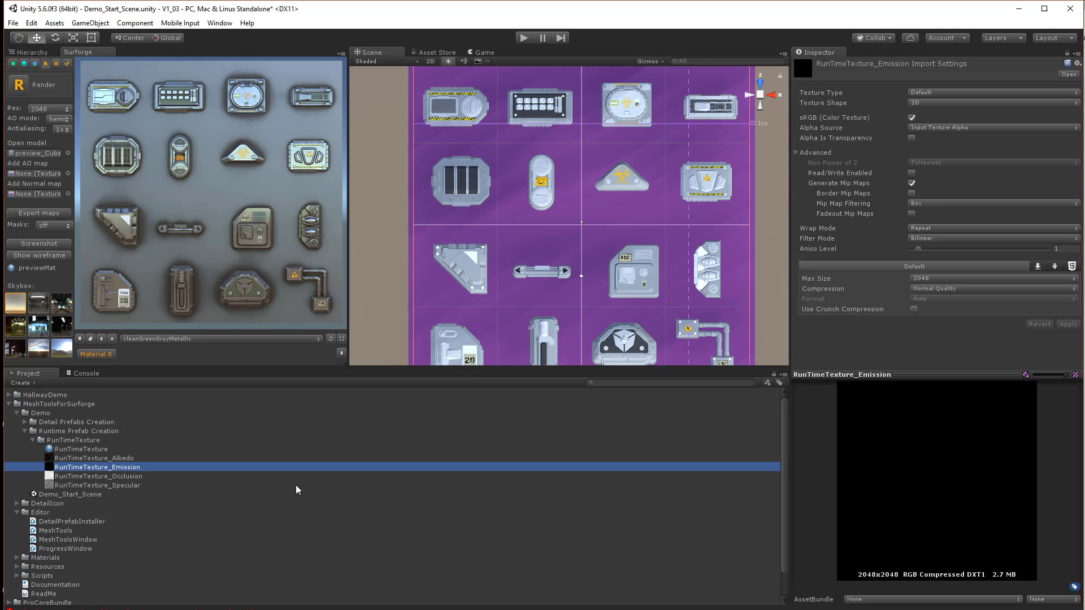
key("Delete")
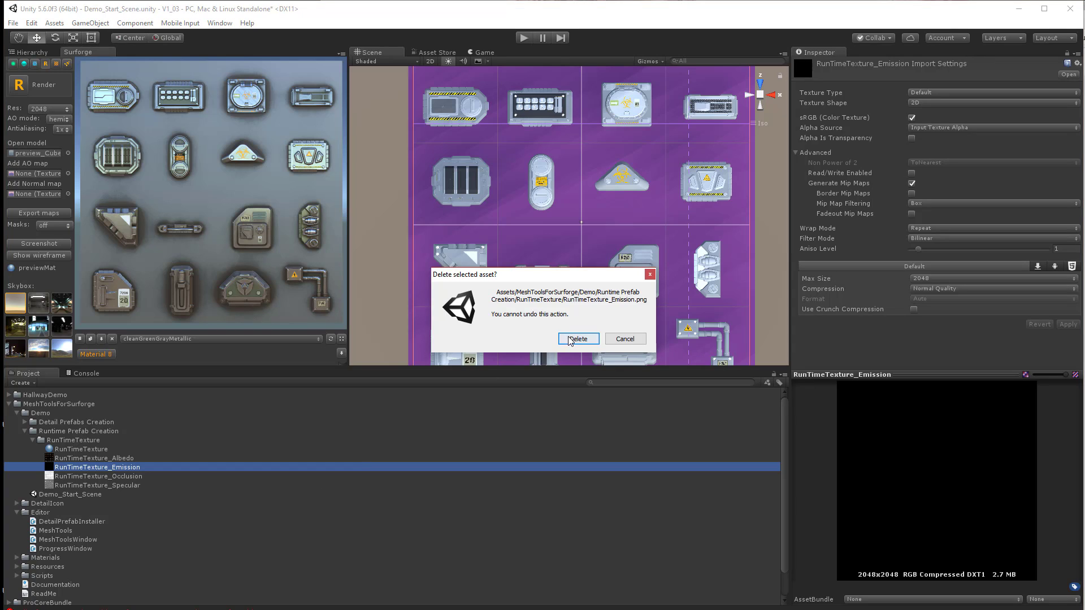
left_click(572, 337)
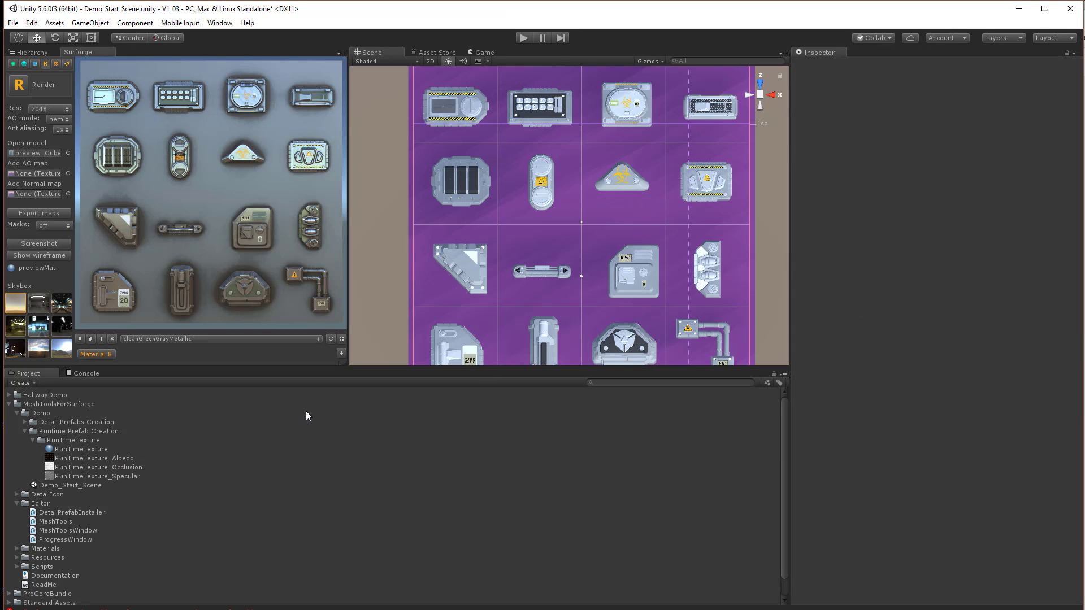
left_click(41, 53)
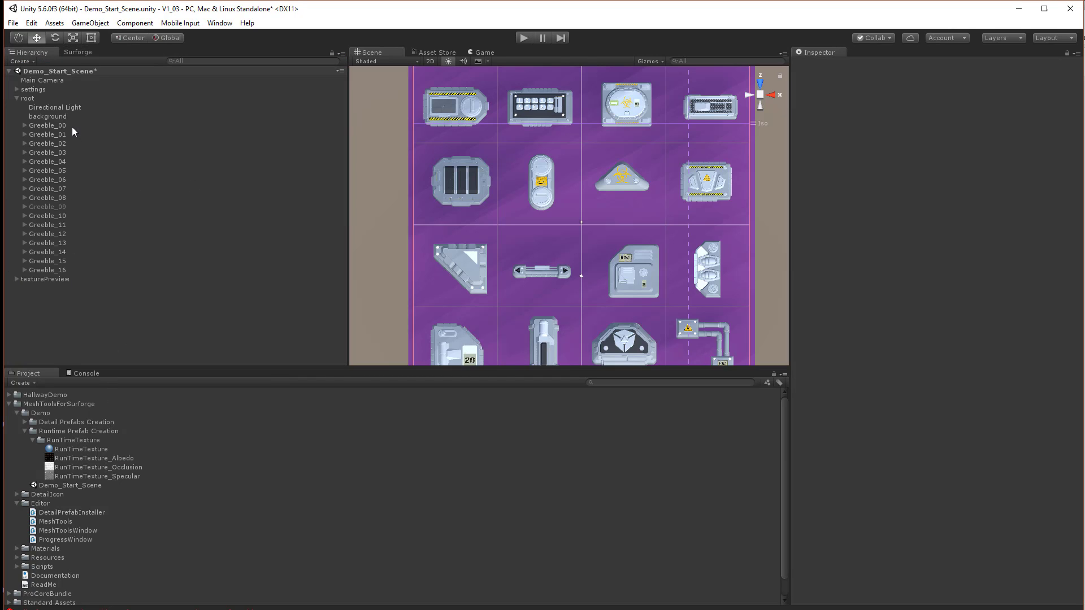
Save all greebles Greeble_00 to Greeble_16 as run-time meshes into the Runtime Prefab Creation folder
left_click(56, 126)
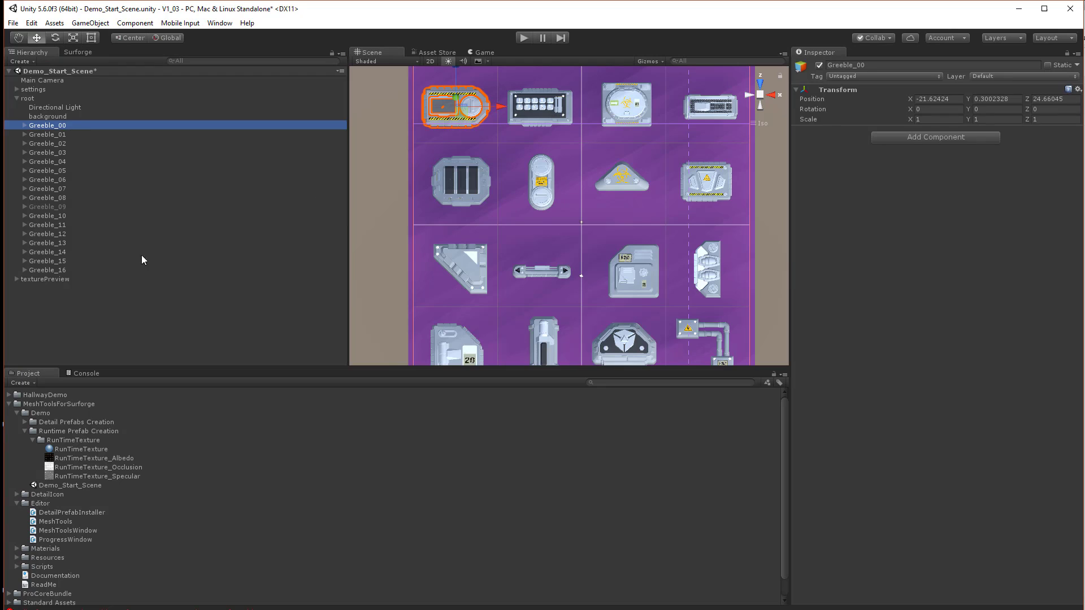
left_click(66, 271, "shift")
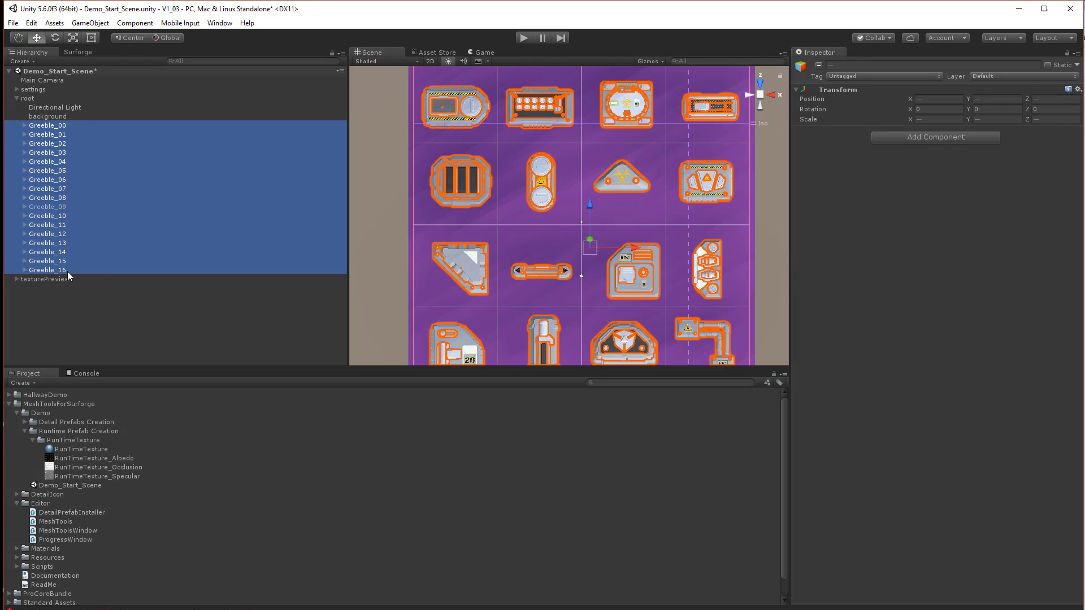
right_click(94, 198)
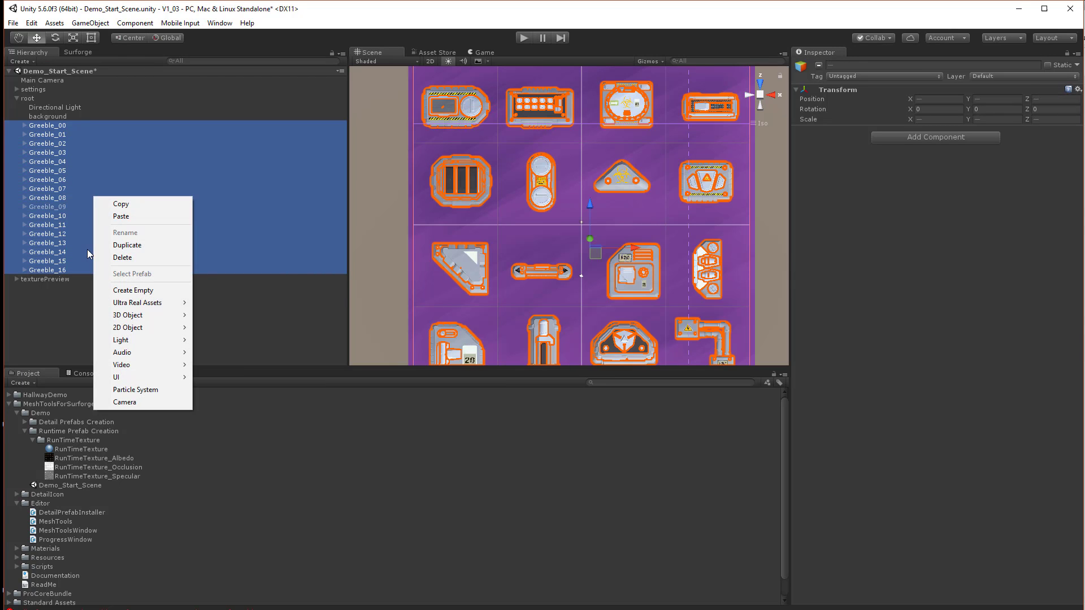
mouse_move(148, 310)
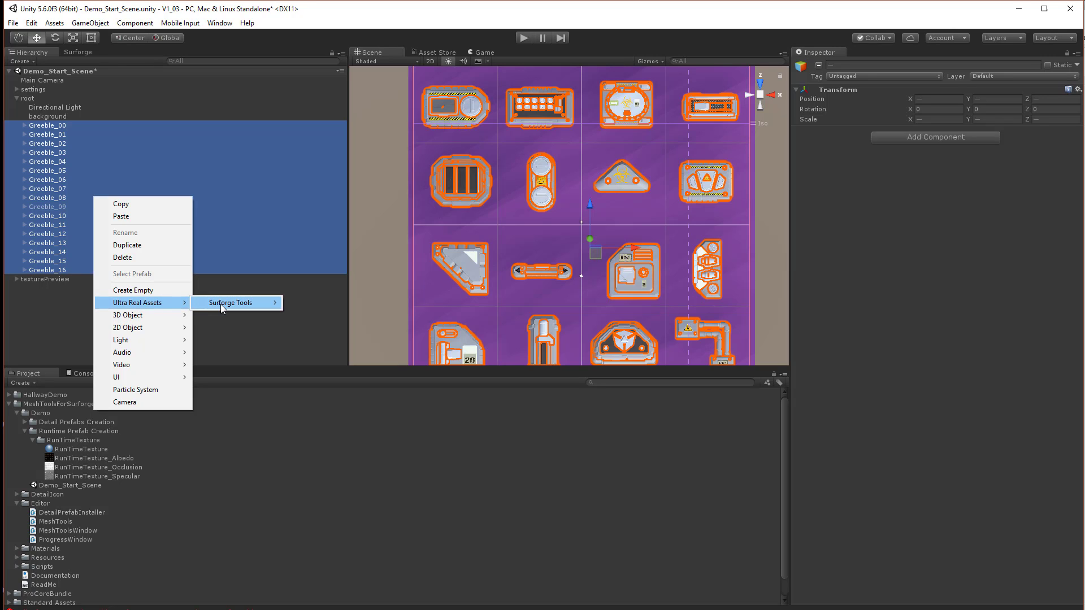
mouse_move(221, 304)
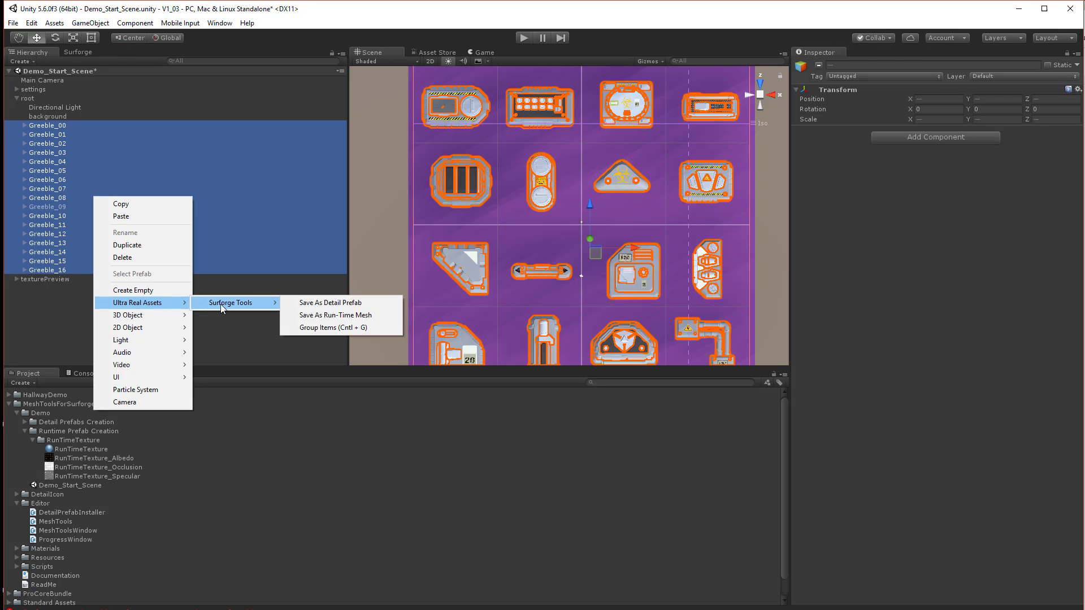
left_click(329, 315)
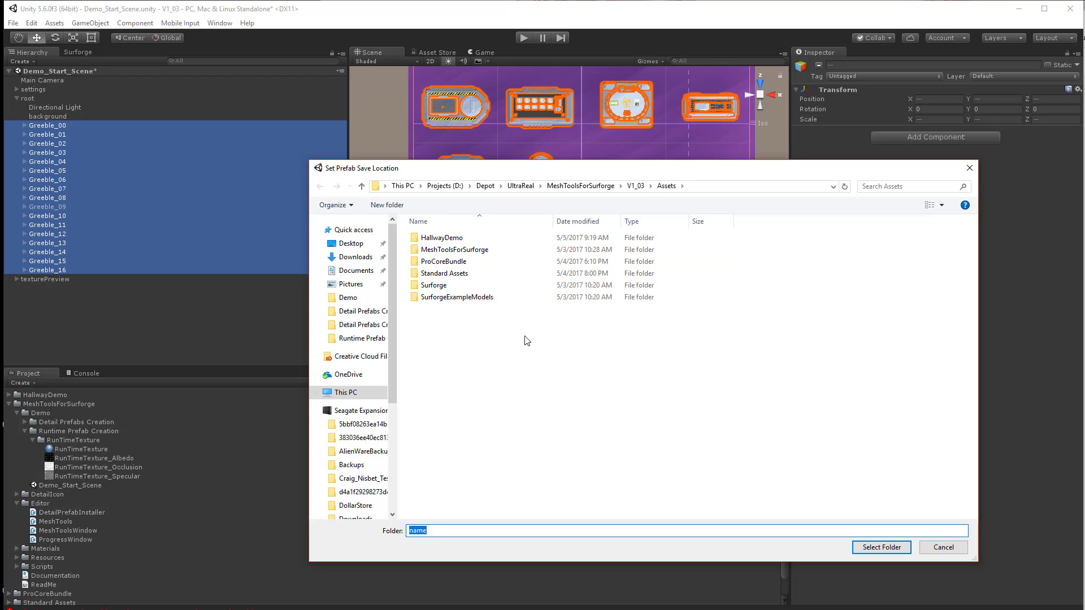
double_click(485, 256)
double_click(457, 239)
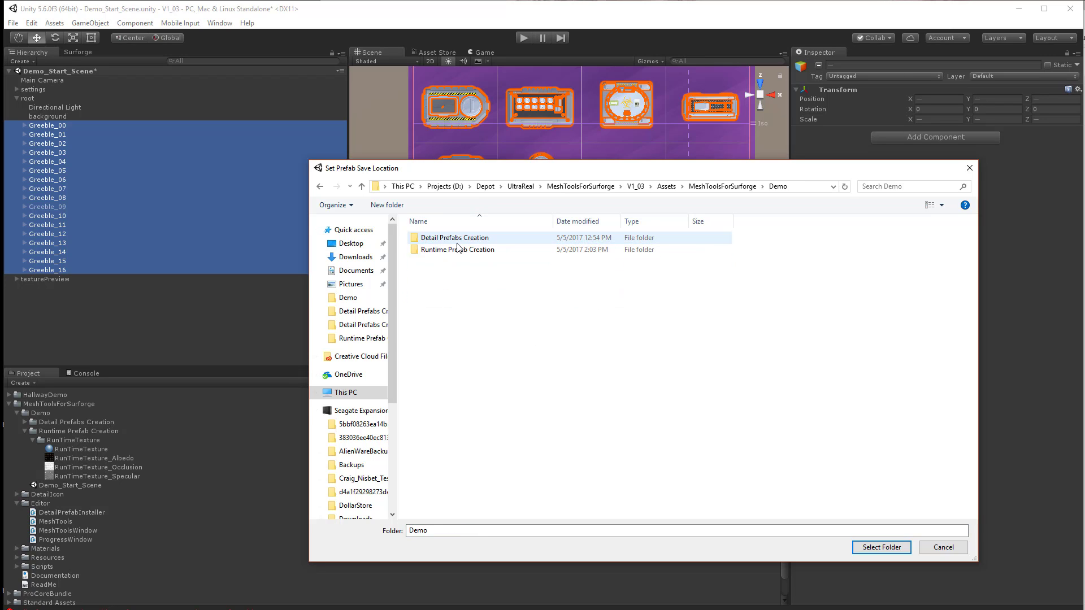
double_click(452, 251)
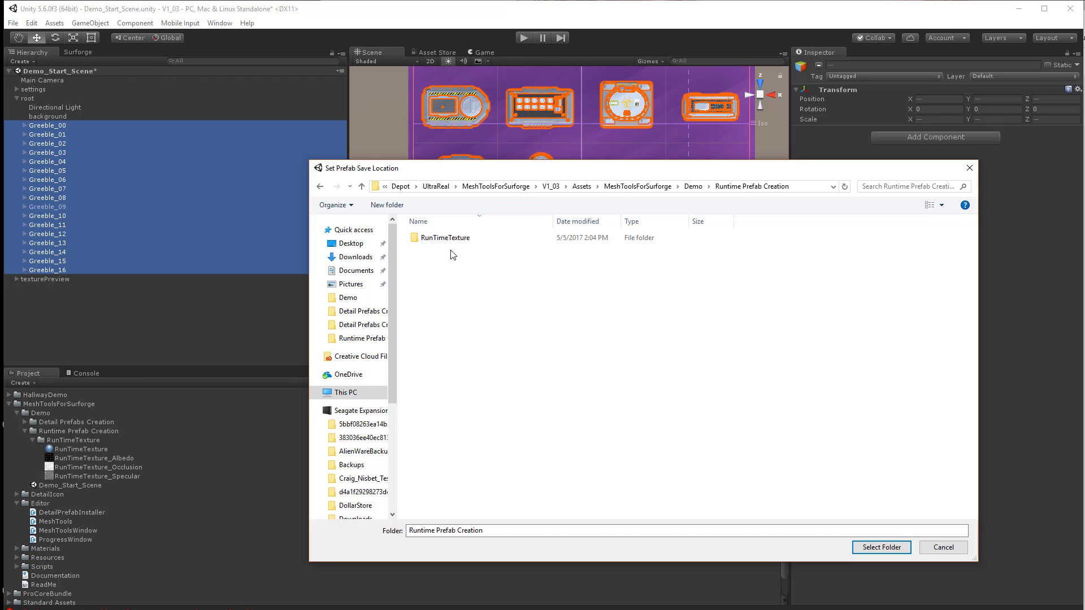
right_click(466, 277)
left_click(445, 354)
left_click(871, 548)
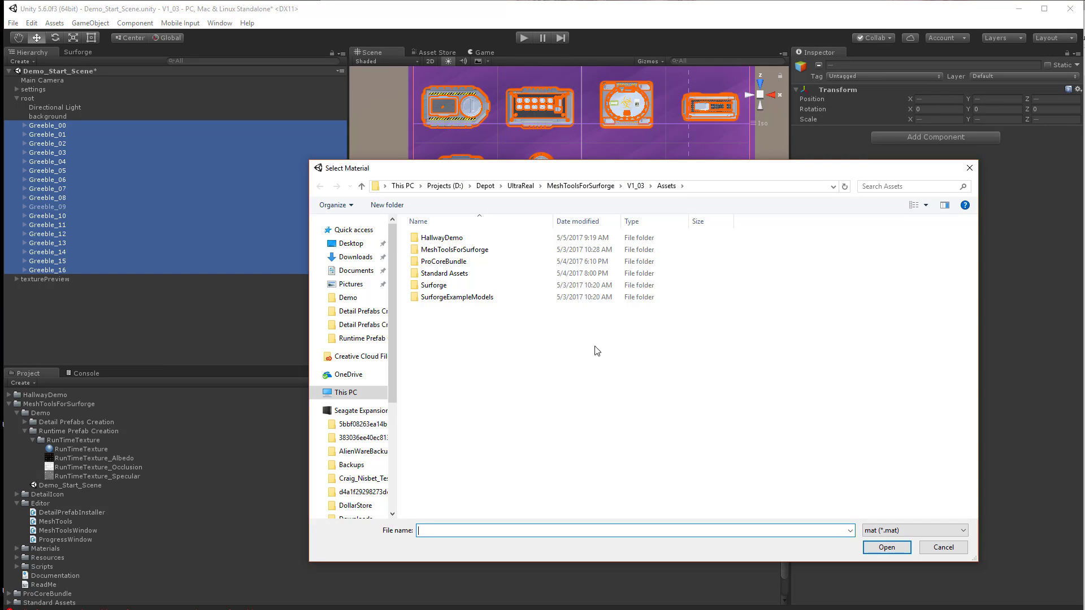
Choose RunTimeTexture.mat from the RunTimeTexture folder as the material for the run-time meshes
double_click(466, 250)
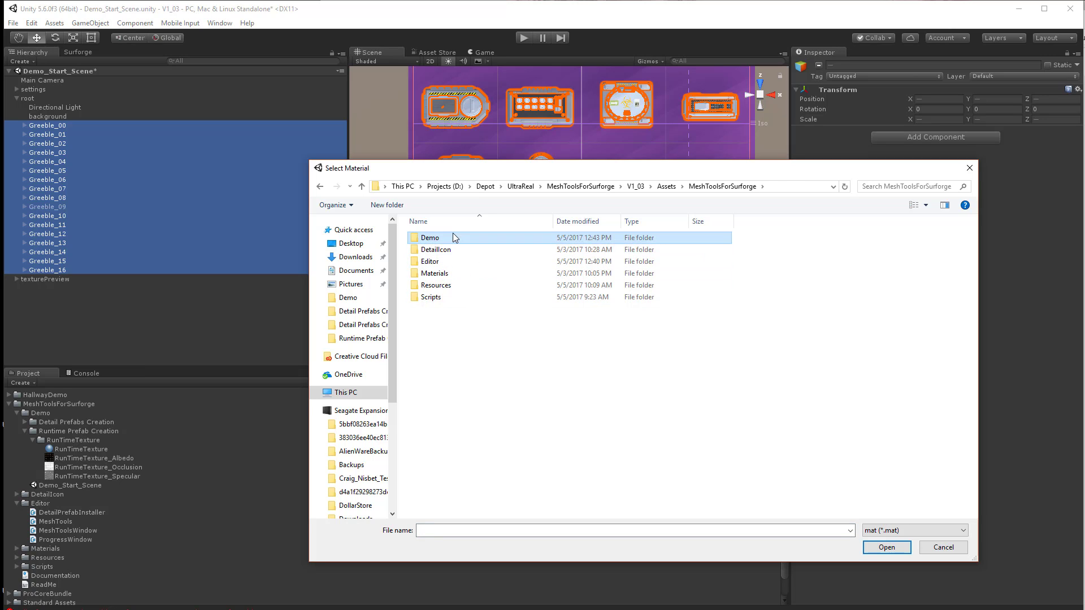
double_click(453, 234)
left_click(457, 251)
double_click(456, 251)
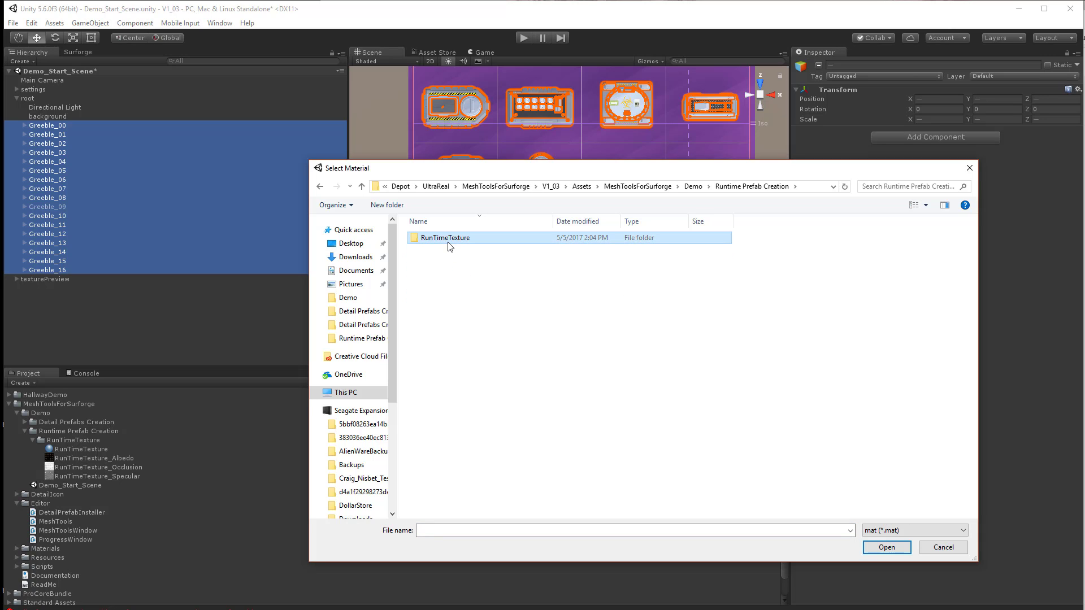
double_click(444, 237)
left_click(444, 238)
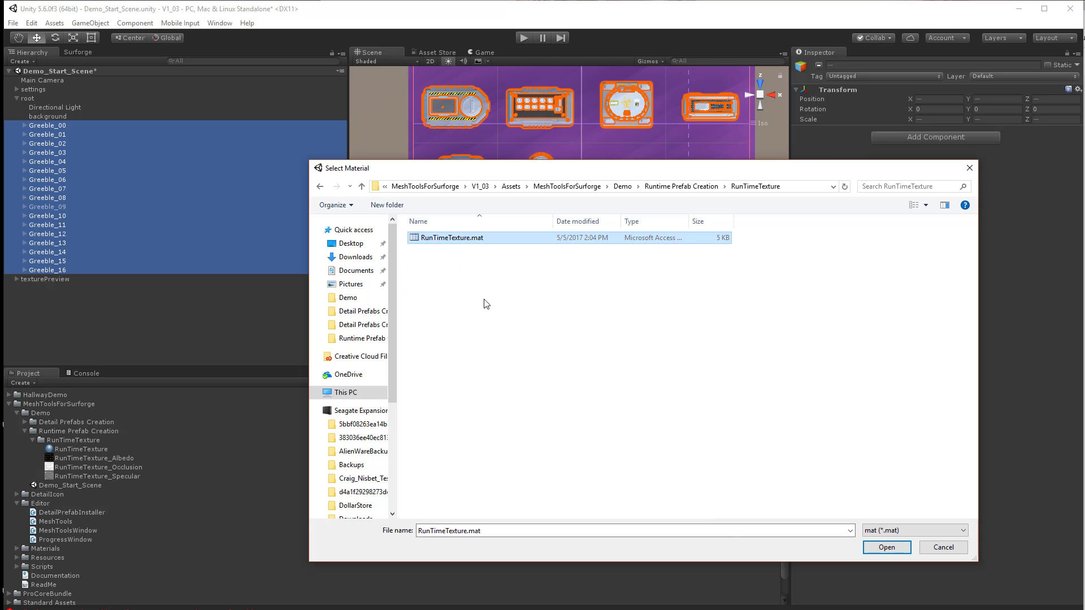
left_click(872, 548)
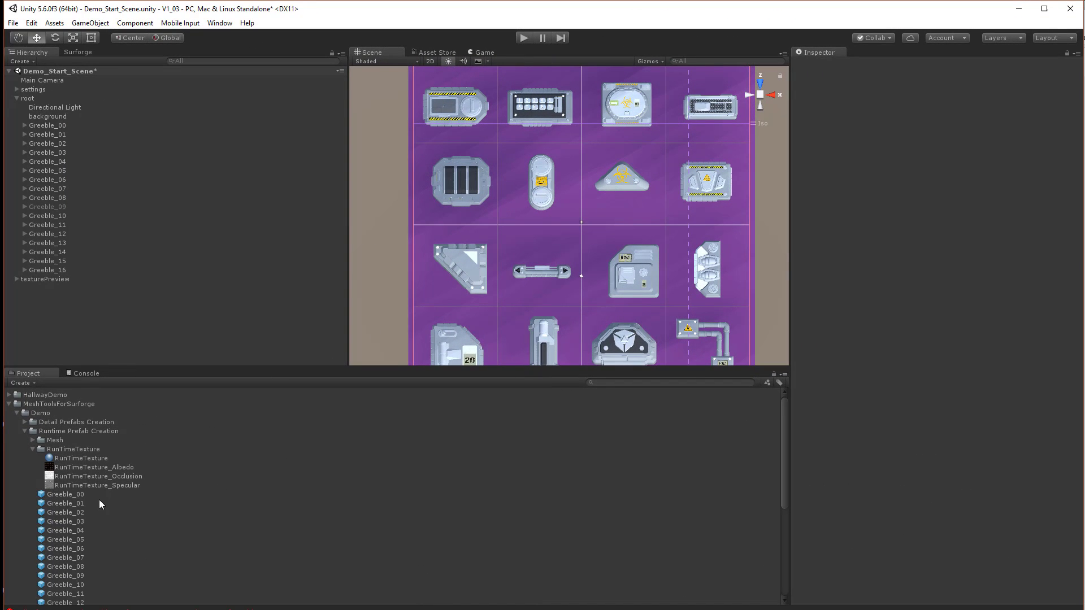
Inspect the generated Greeble prefabs together in an enlarged, rotatable preview
left_click(82, 501)
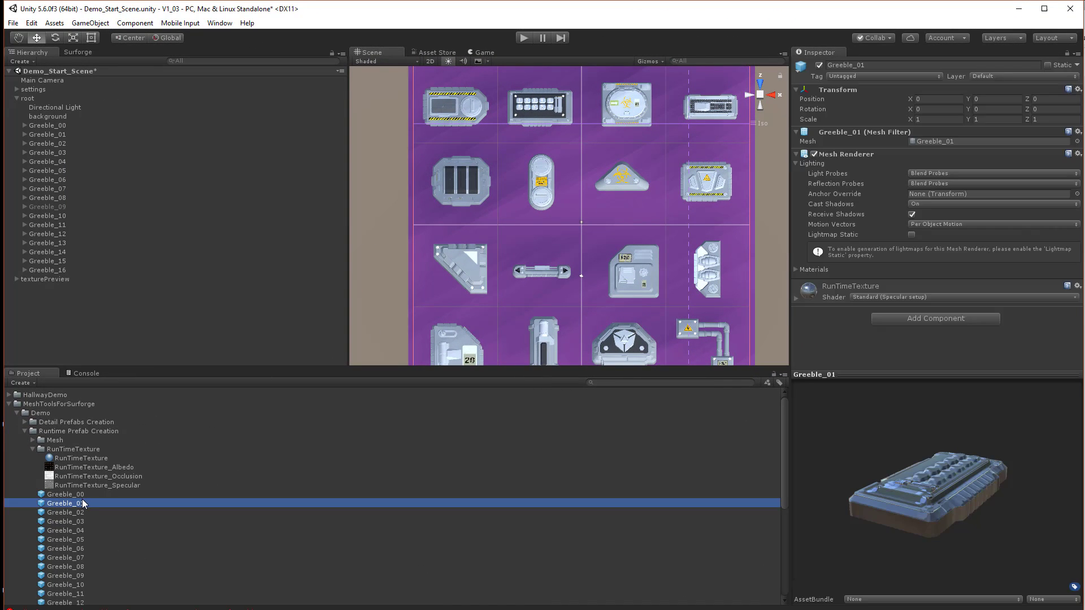
key("Up")
scroll(149, 515, "down", 6)
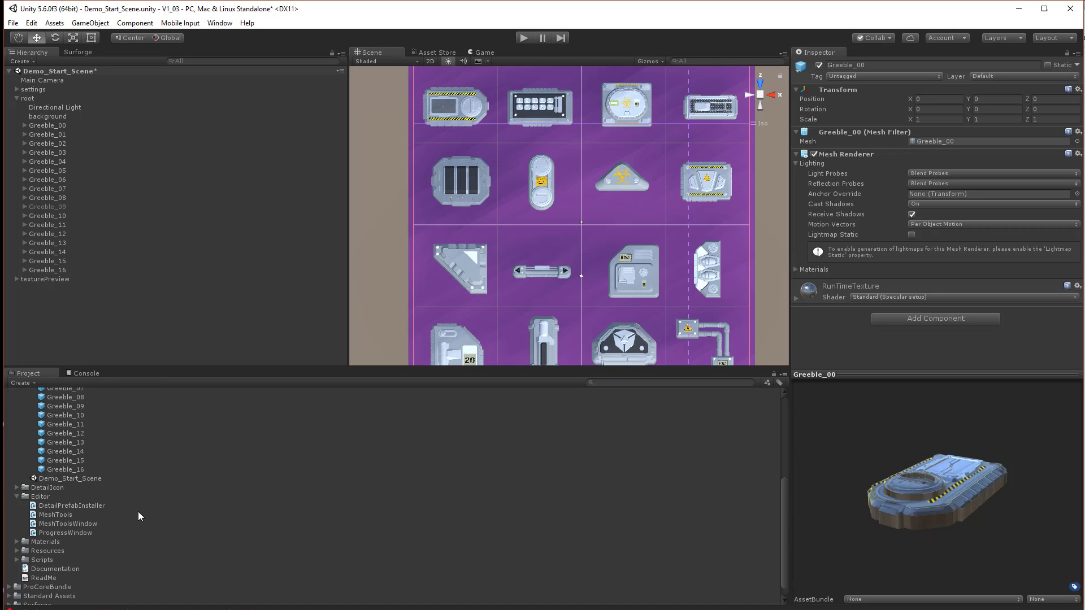
left_click(86, 470, "shift")
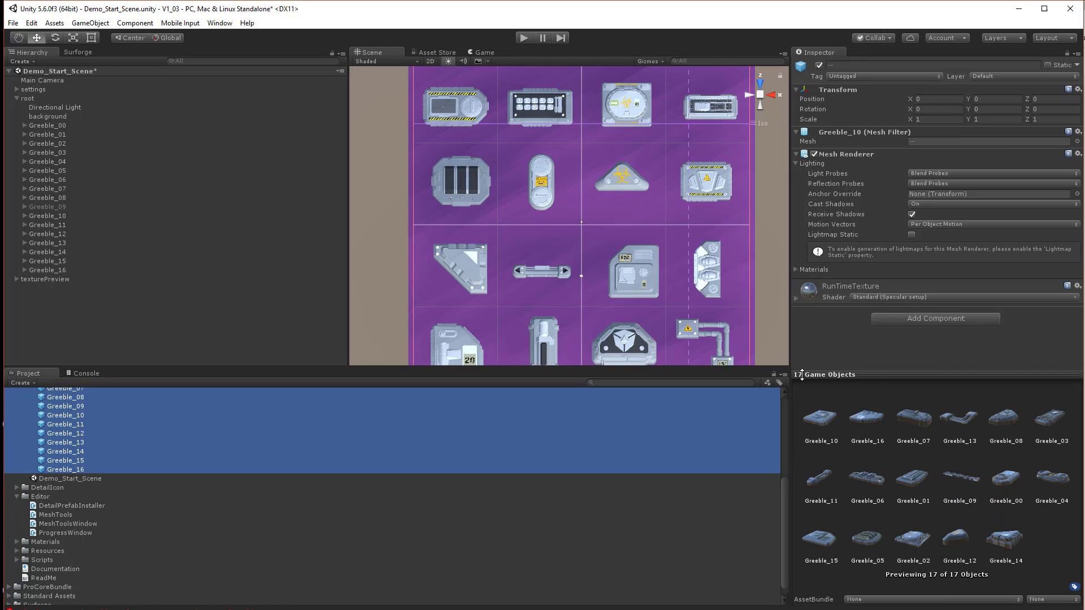
left_click(835, 193)
left_click_drag(835, 193, 834, 191)
left_click_drag(788, 254, 305, 254)
left_click_drag(754, 386, 686, 394)
left_click_drag(704, 391, 656, 388)
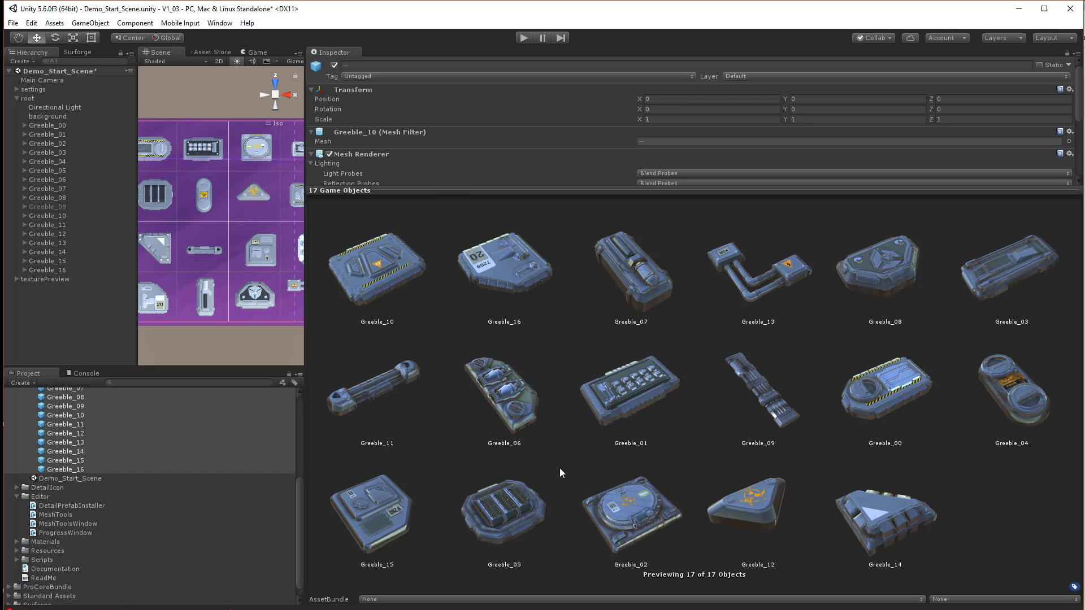
left_click_drag(910, 527, 862, 492)
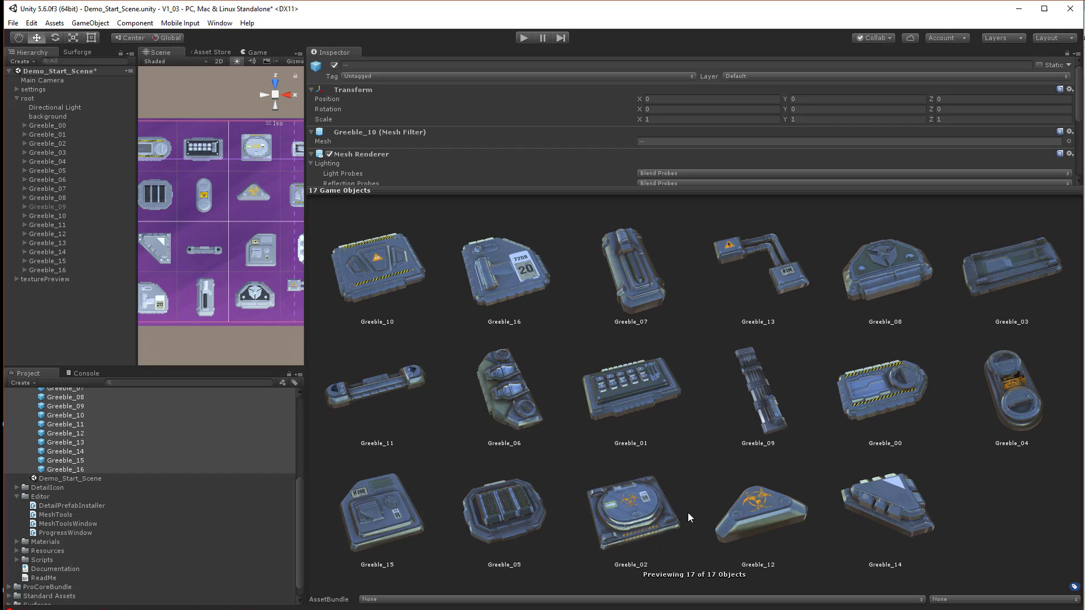
mouse_move(687, 513)
left_mouse_down()
mouse_move(618, 517)
mouse_move(696, 520)
left_mouse_up()
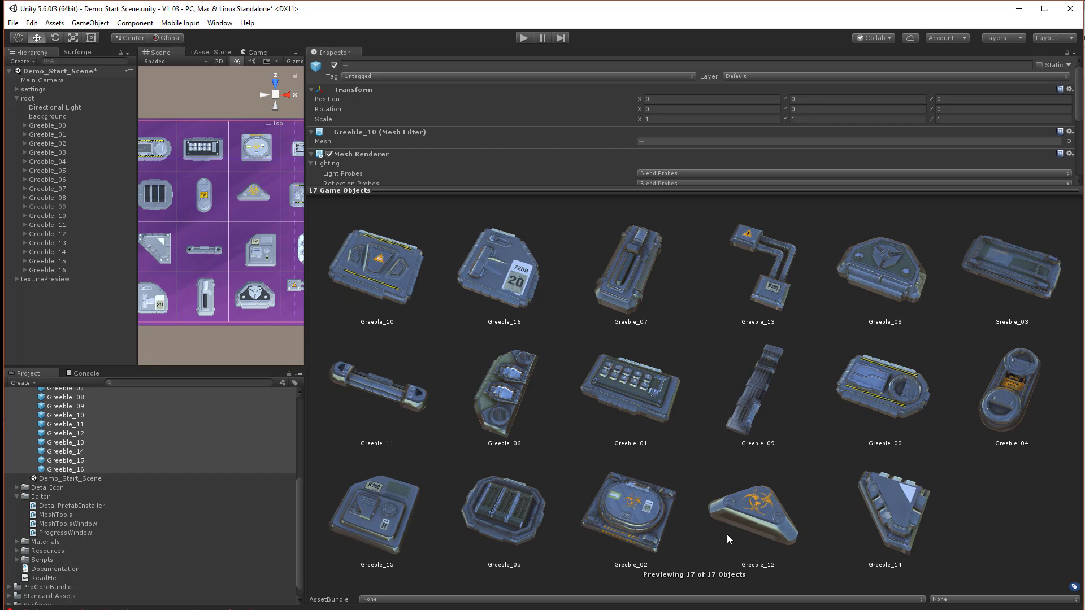
left_click_drag(304, 167, 782, 189)
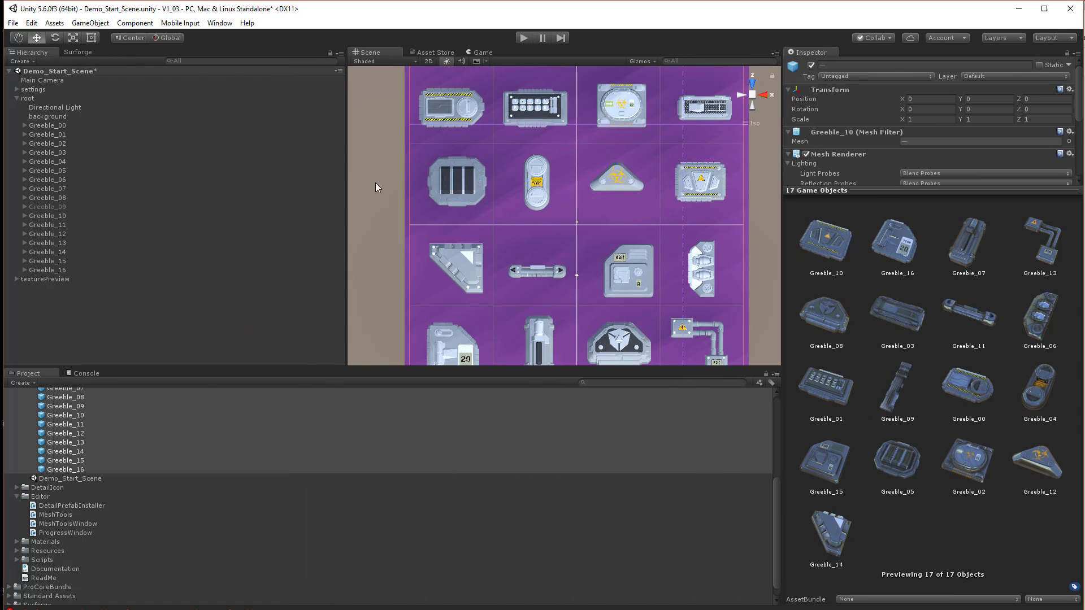
Browse the individual Greeble prefab previews one by one
scroll(375, 186, "down", 3)
left_click(140, 433)
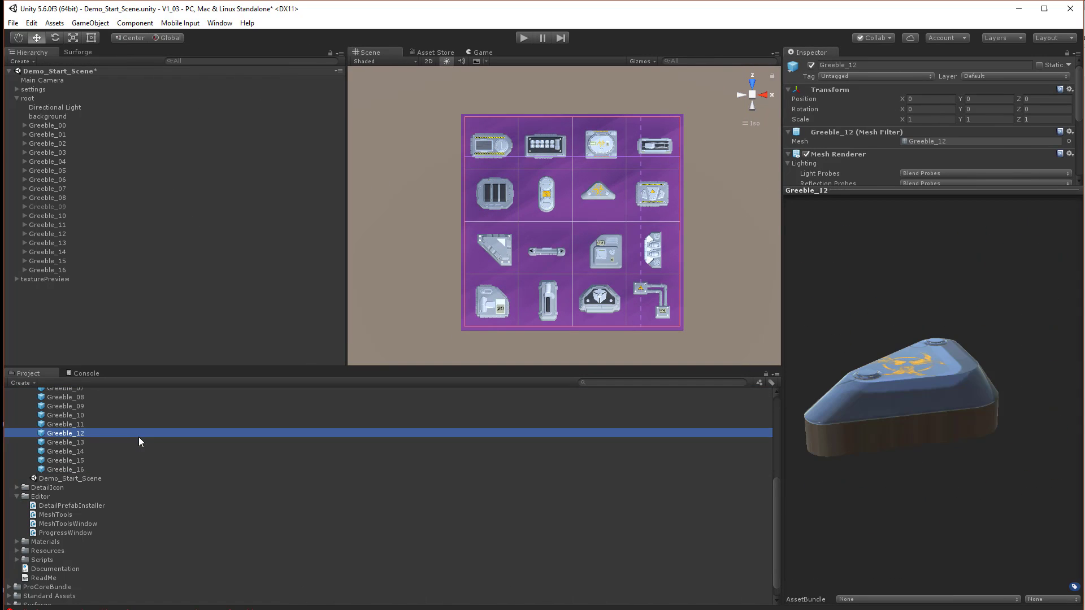
key("Up")
key("Up")
key("Up")
key("Up")
key("Up")
key("Up")
key("Up")
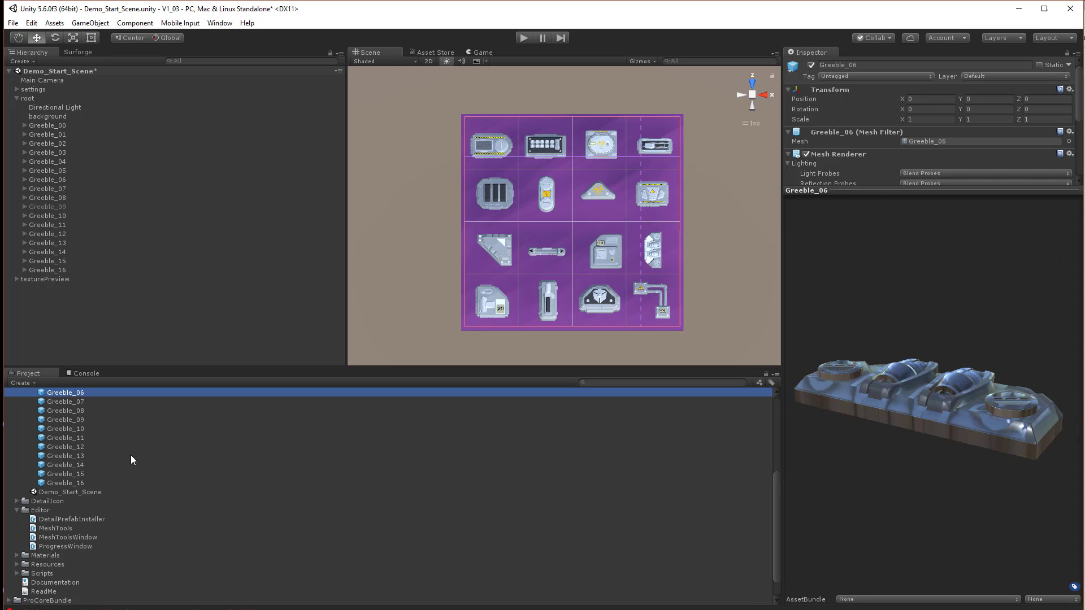
key("Up")
key("Up")
key("Up")
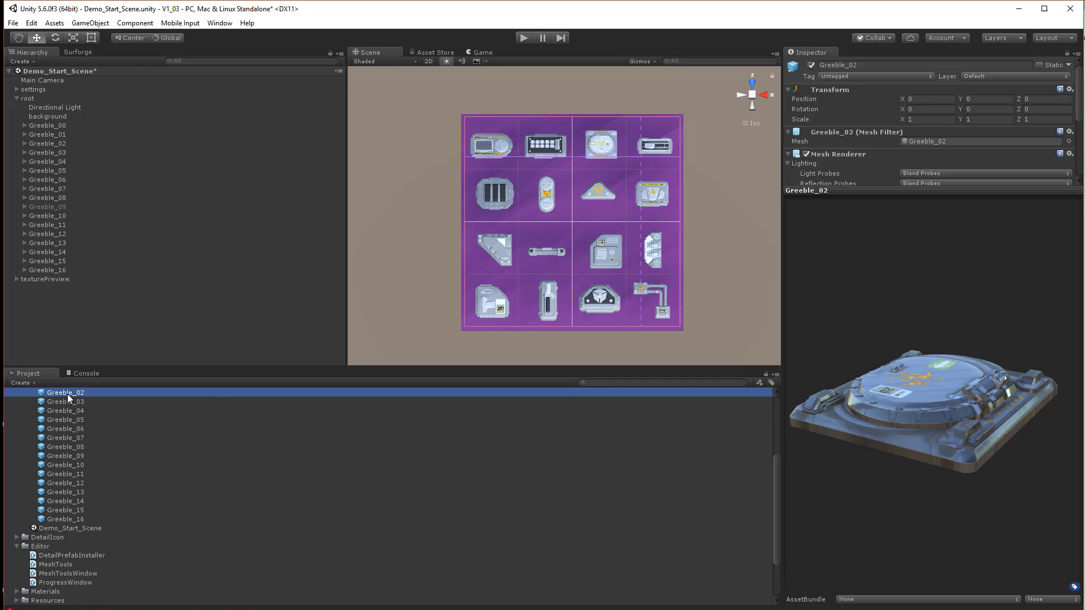
Place a Greeble_02 prefab instance in the scene to inspect it
left_click_drag(67, 394, 405, 182)
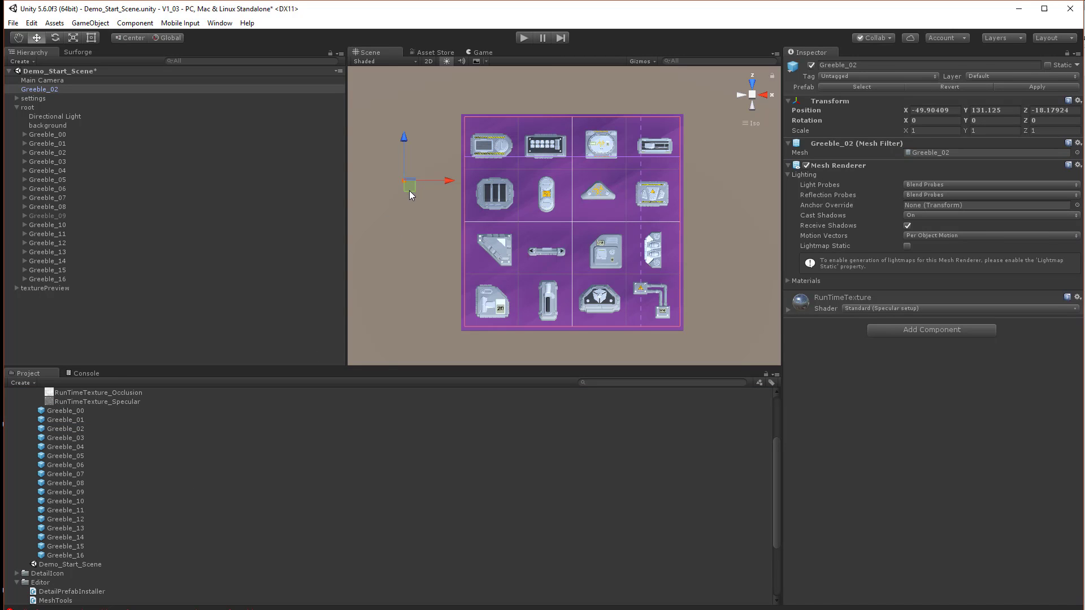
key("f")
left_click_drag(574, 320, 537, 311, "alt")
left_click_drag(390, 246, 476, 326, "alt")
left_click_drag(433, 228, 473, 326, "alt")
left_click_drag(573, 247, 643, 273, "alt")
left_click(643, 273)
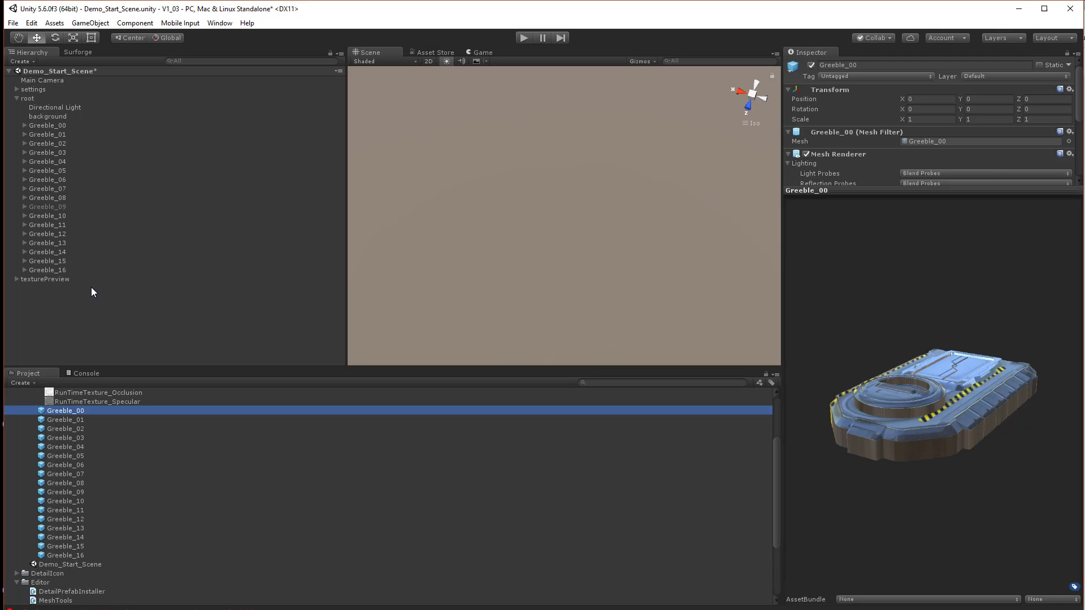
Focus the scene view closely on the Greeble_00 object
left_click(61, 107)
left_click(45, 133)
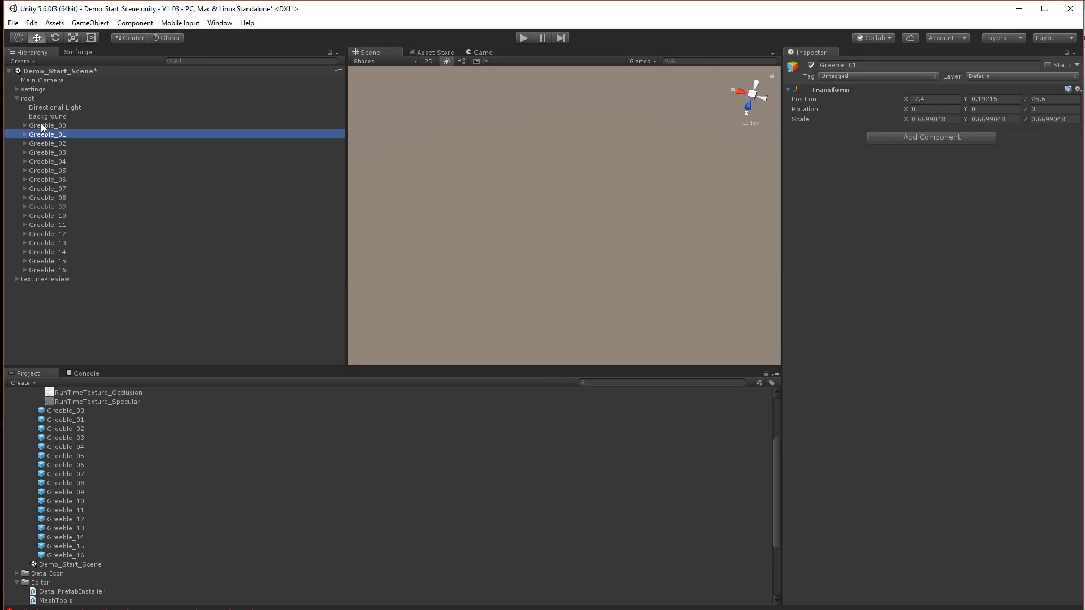
double_click(41, 124)
scroll(548, 217, "up", 15)
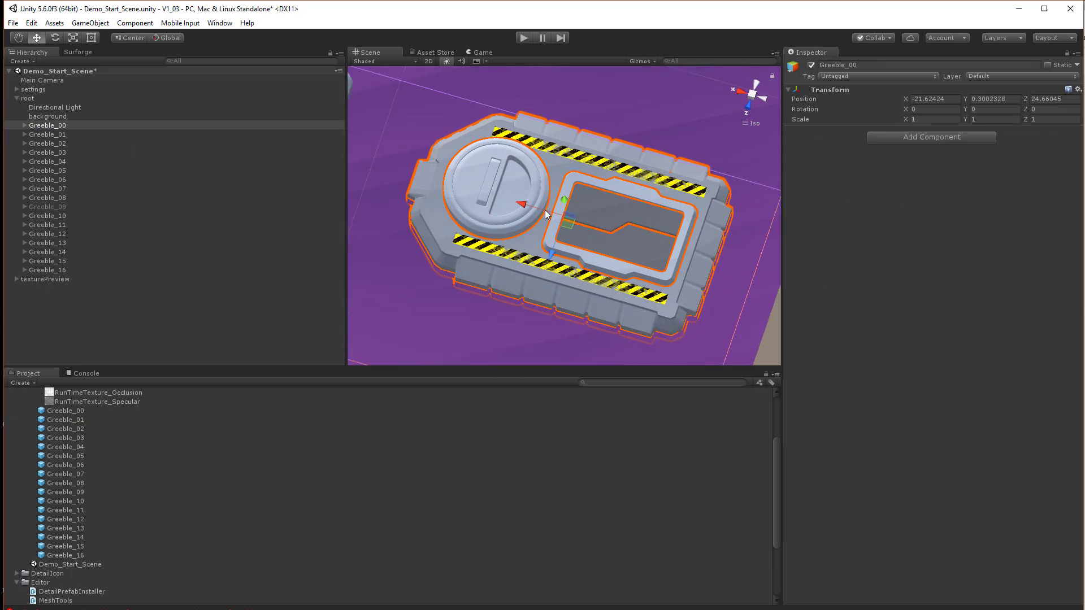
left_click_drag(372, 218, 399, 158, "alt")
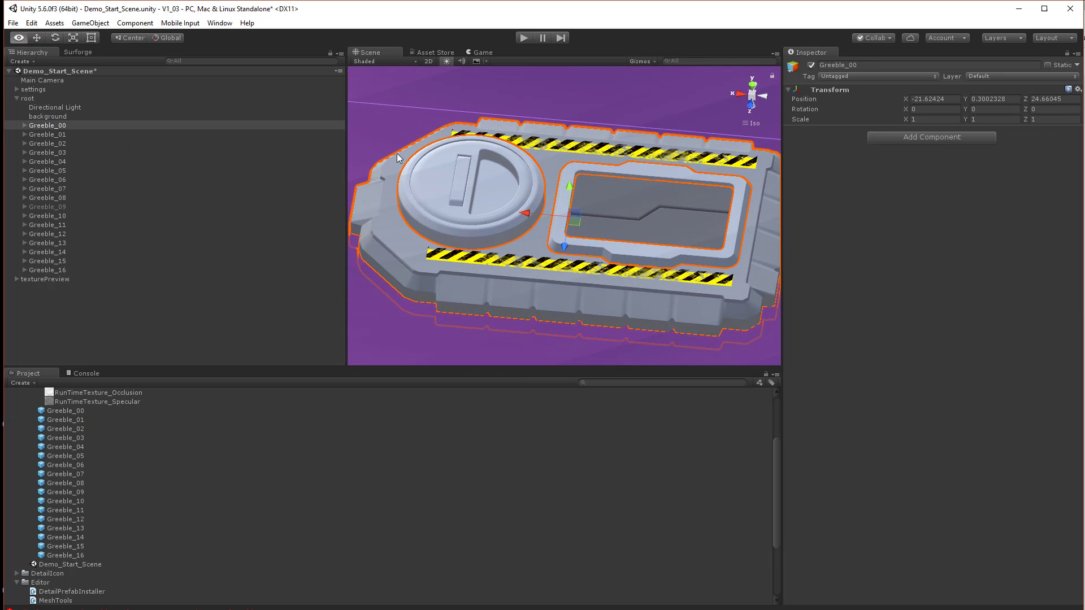
Switch to the Surforge panel, open the Add Detail tool and scroll through its detail palette
left_click(74, 52)
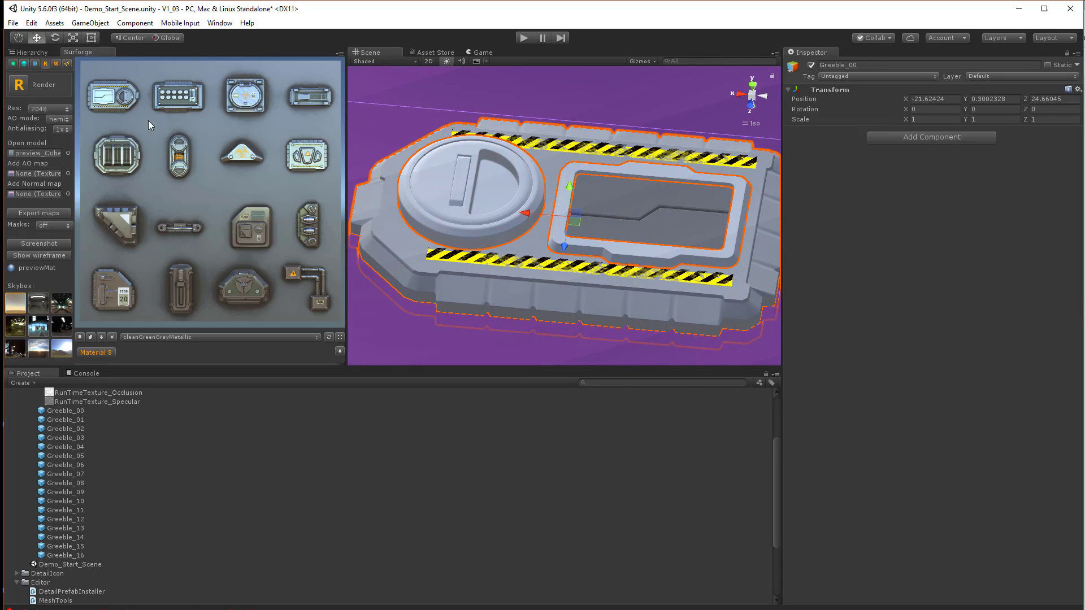
left_click(66, 63)
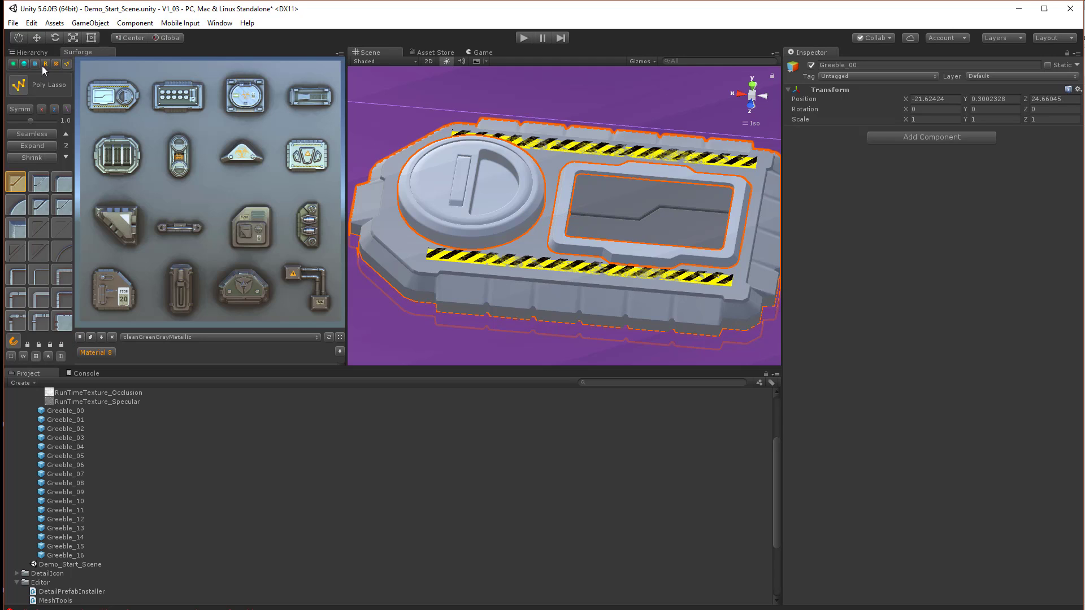
left_click(55, 63)
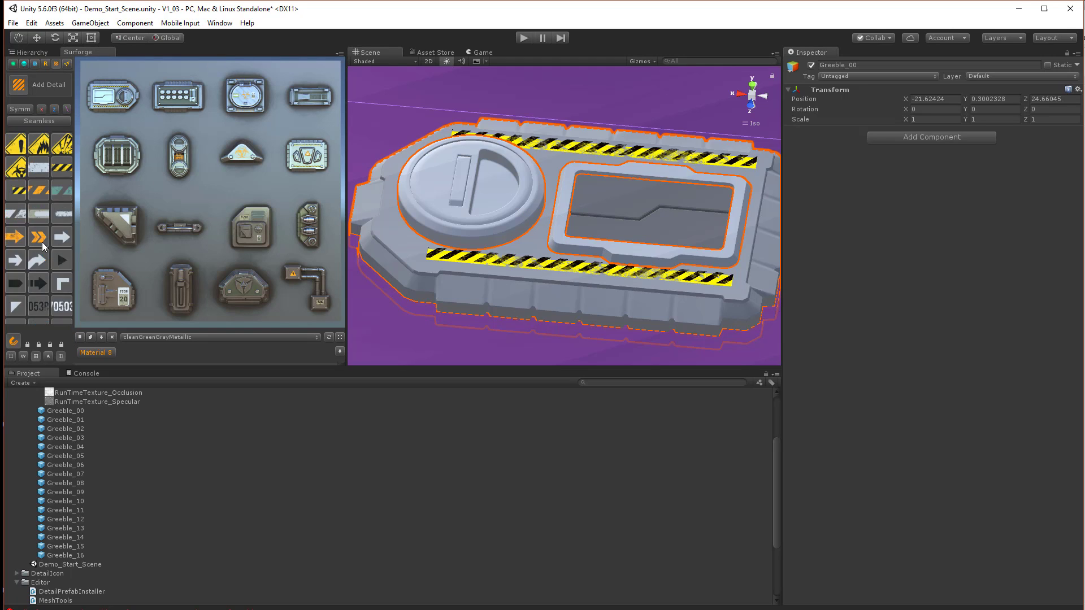
scroll(42, 246, "down", 10)
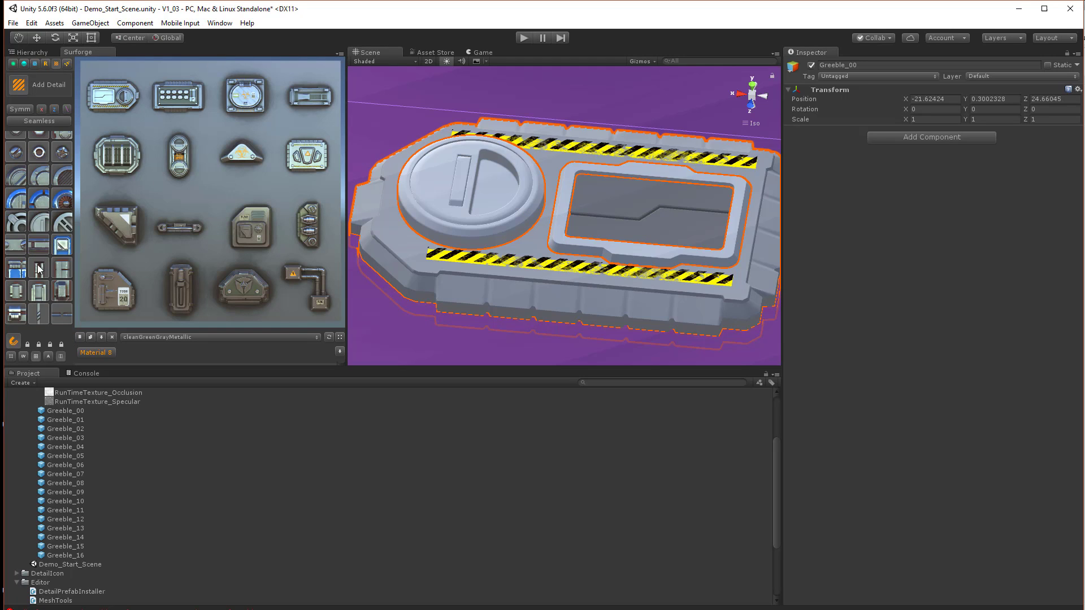
scroll(39, 269, "down", 3)
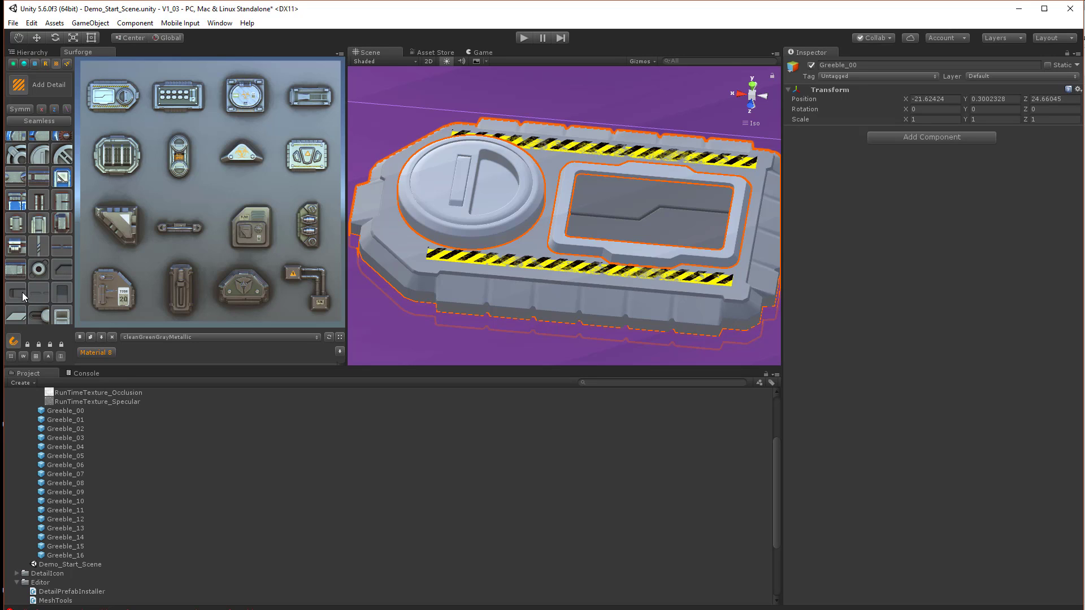
Try placing a floater detail over Greeble_00, inspect it from several angles, and delete it
left_click(22, 292)
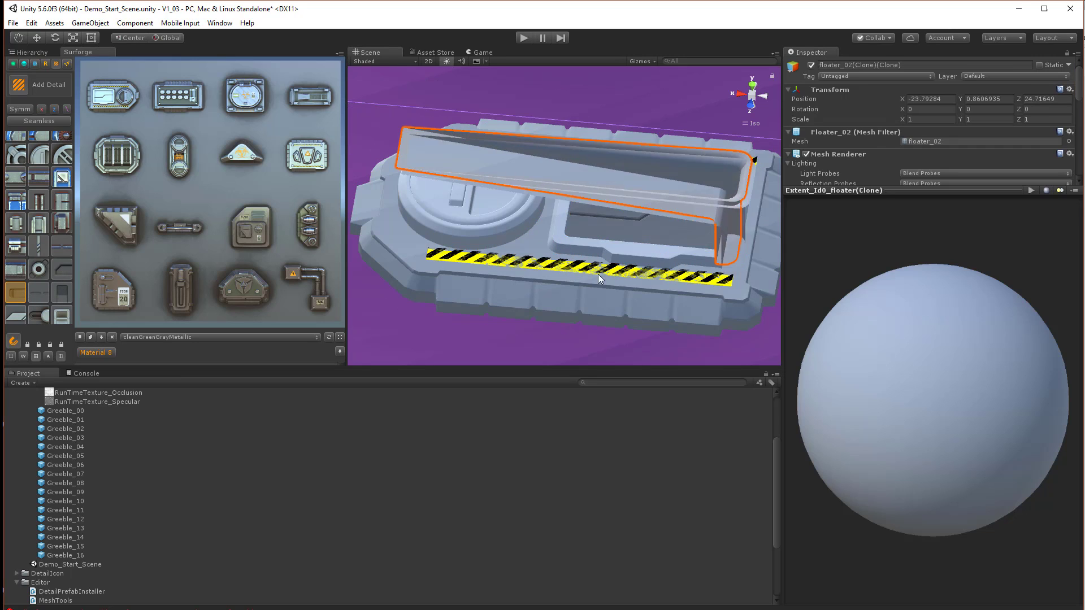
left_click_drag(588, 274, 598, 267, "alt")
left_click(15, 85)
left_click_drag(567, 198, 697, 126, "alt")
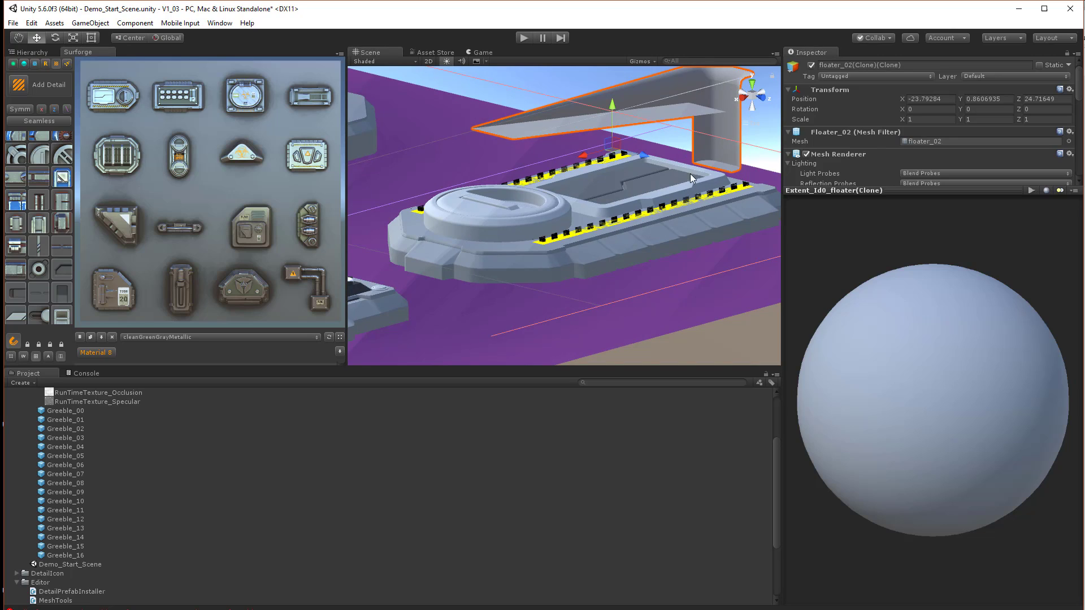
left_click_drag(690, 174, 585, 272, "alt")
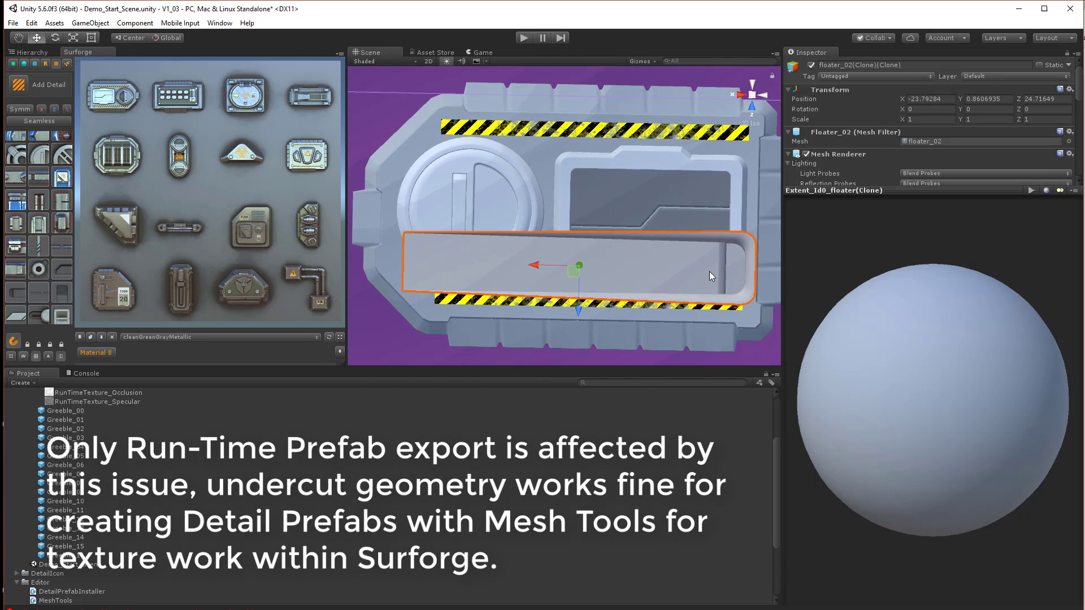
left_click_drag(688, 310, 683, 247, "alt")
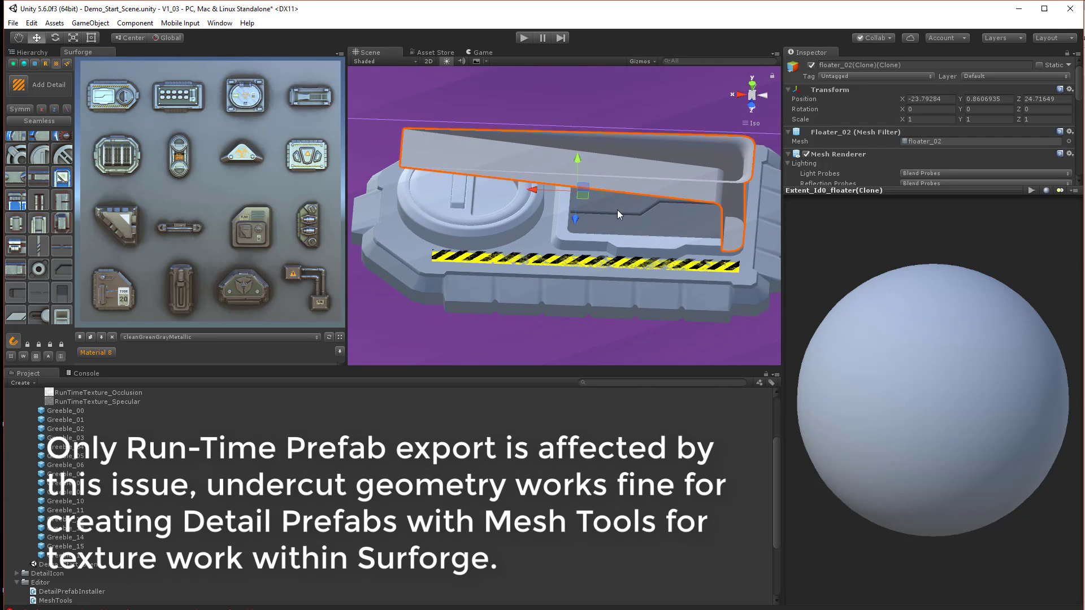
key("Delete")
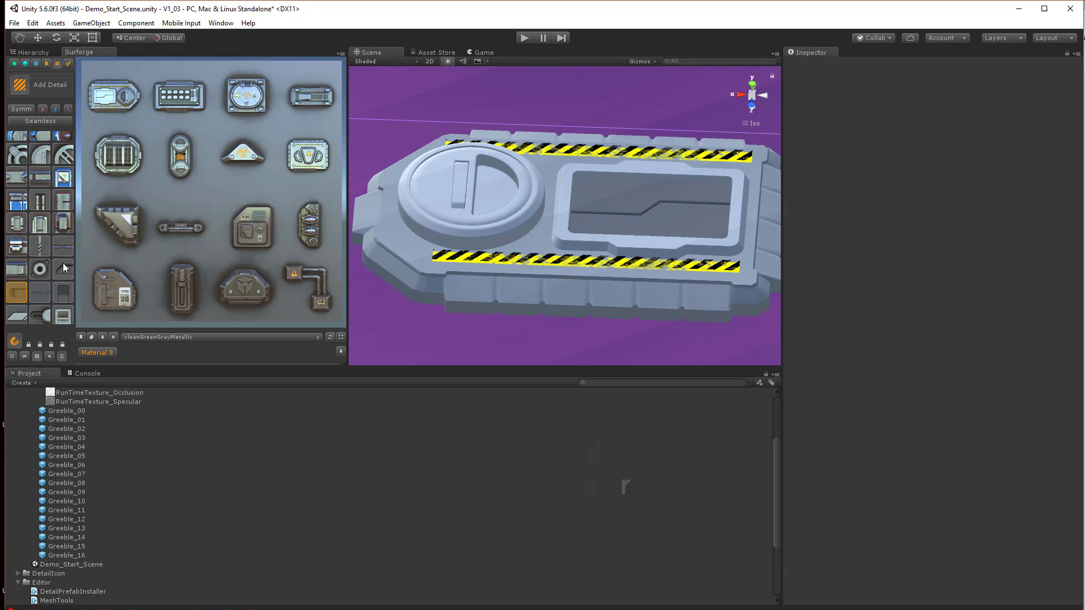
Browse the Add Detail palette for a suitable small detail
left_click(63, 268)
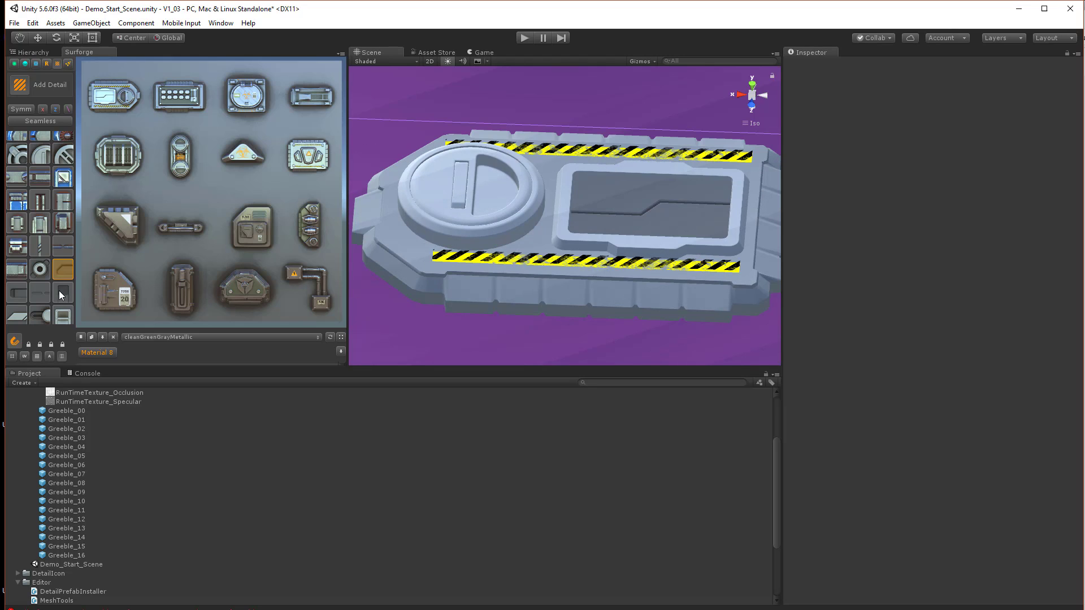
scroll(56, 287, "up", 4)
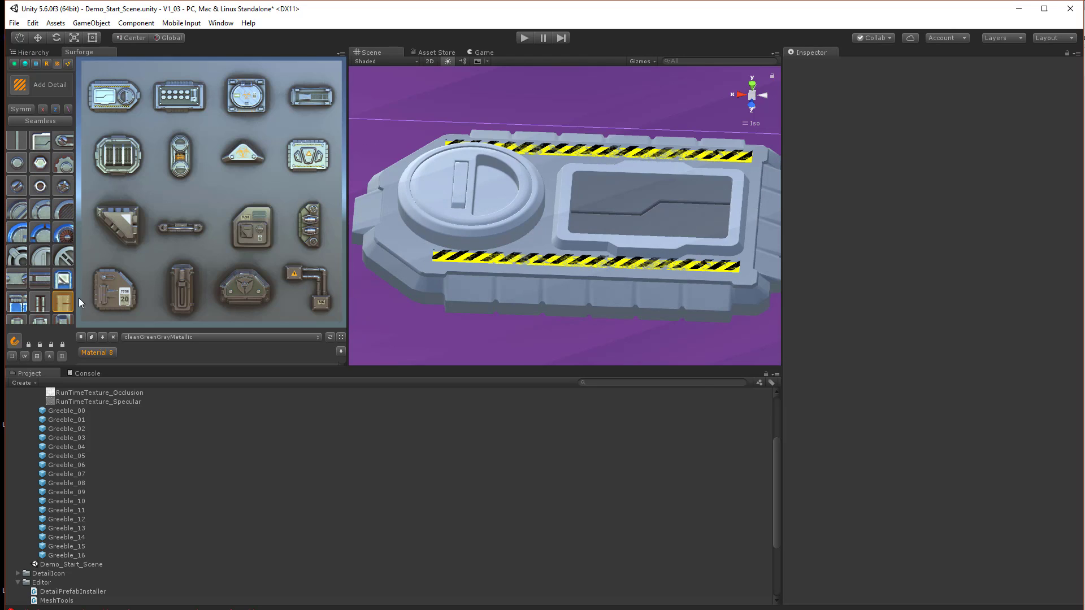
left_click(601, 217)
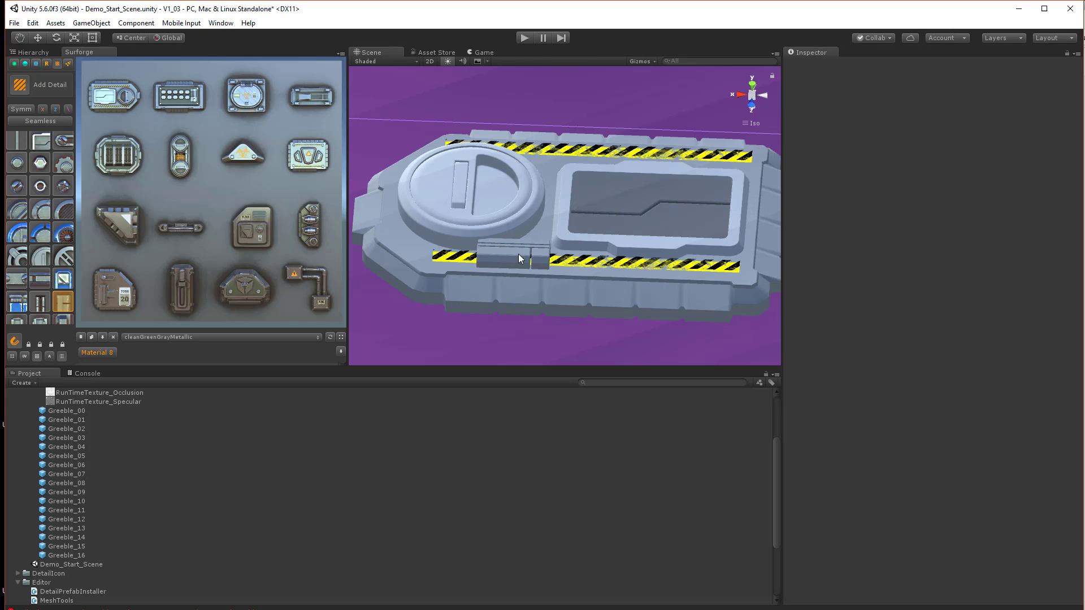
scroll(28, 291, "down", 3)
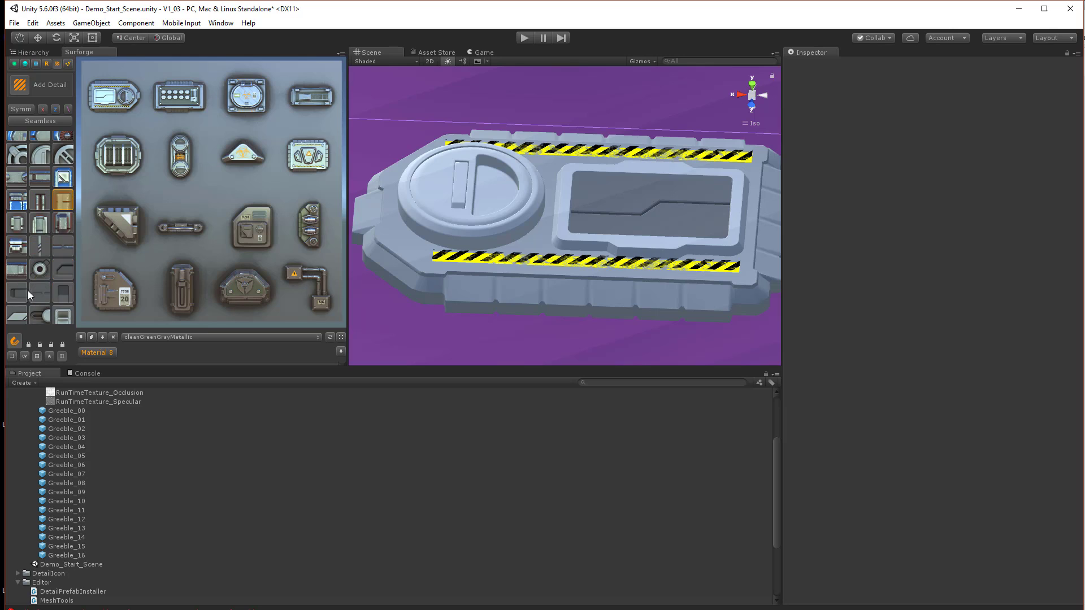
scroll(30, 292, "up", 3)
scroll(33, 293, "down", 5)
scroll(42, 240, "up", 2)
scroll(44, 242, "up", 4)
scroll(79, 250, "up", 2)
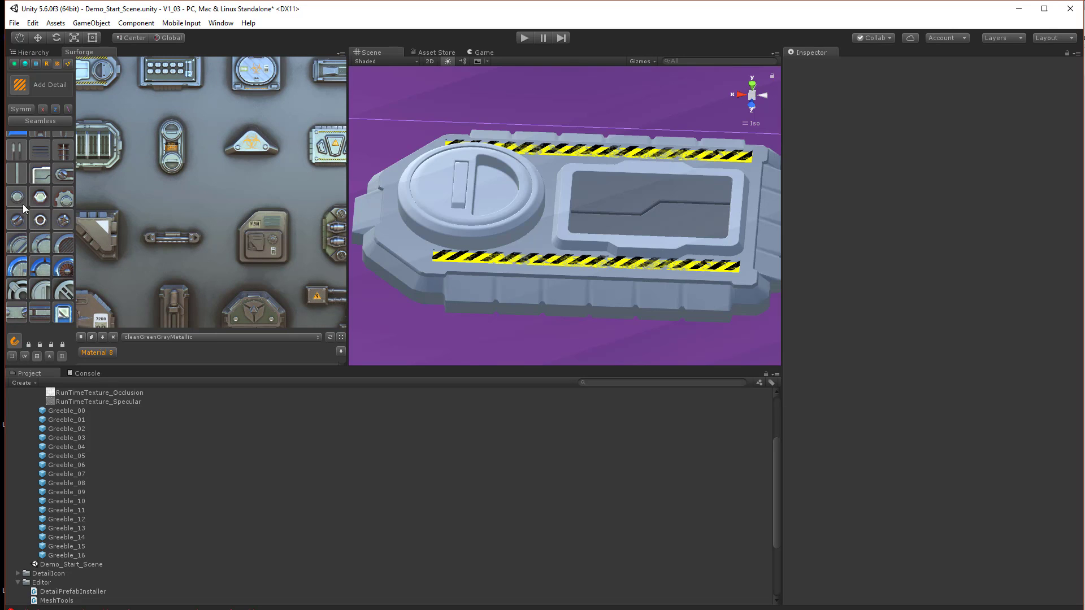
Place a rivet detail on the lower hazard stripe of Greeble_00 and leave the Add Detail tool
left_click(20, 225)
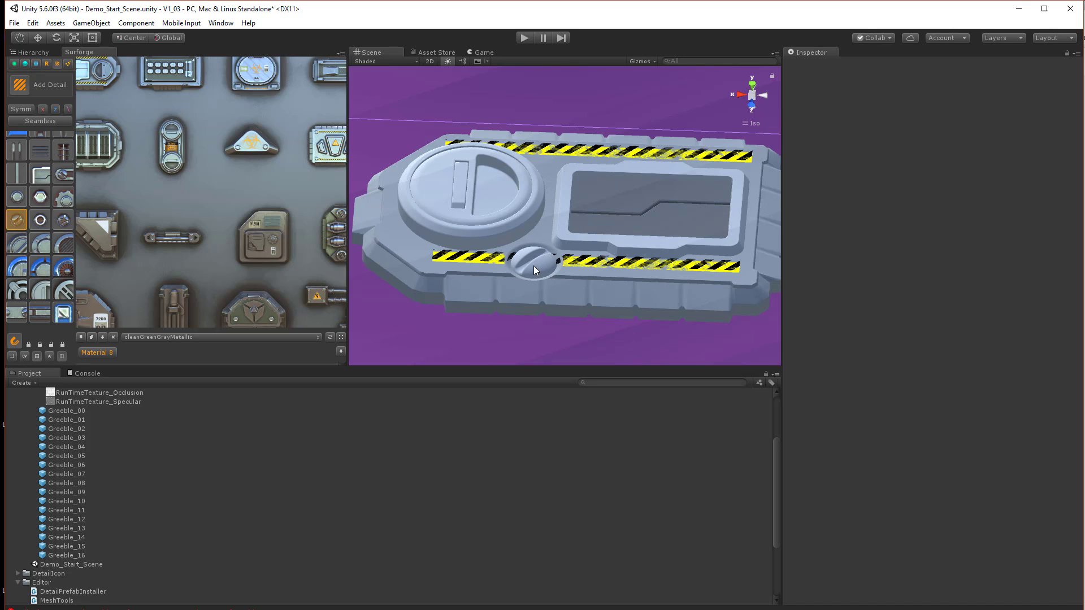
left_click(522, 266)
scroll(574, 314, "up", 3)
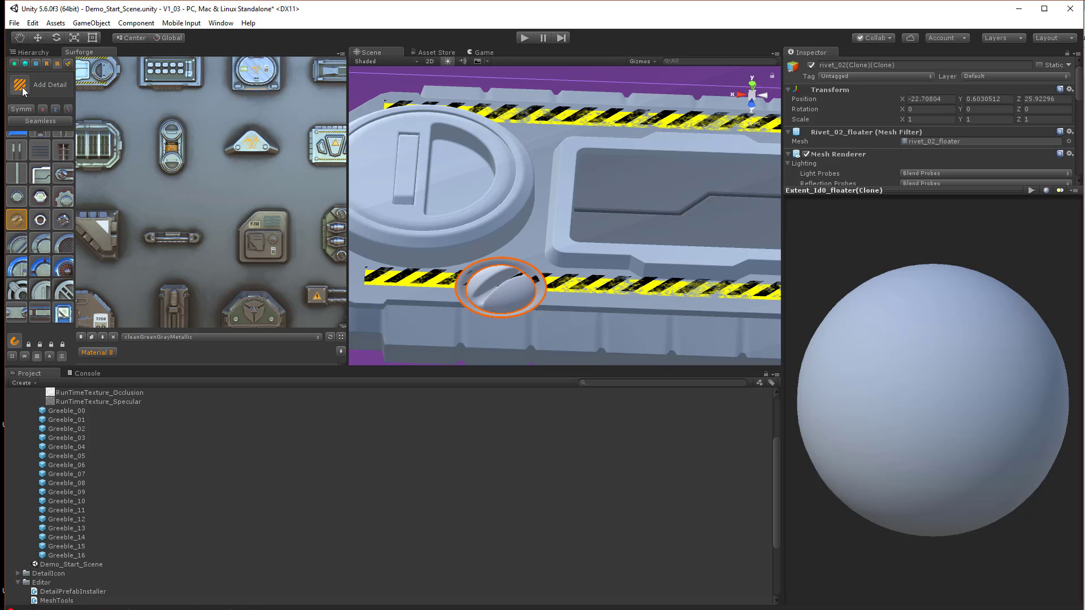
left_click(21, 87)
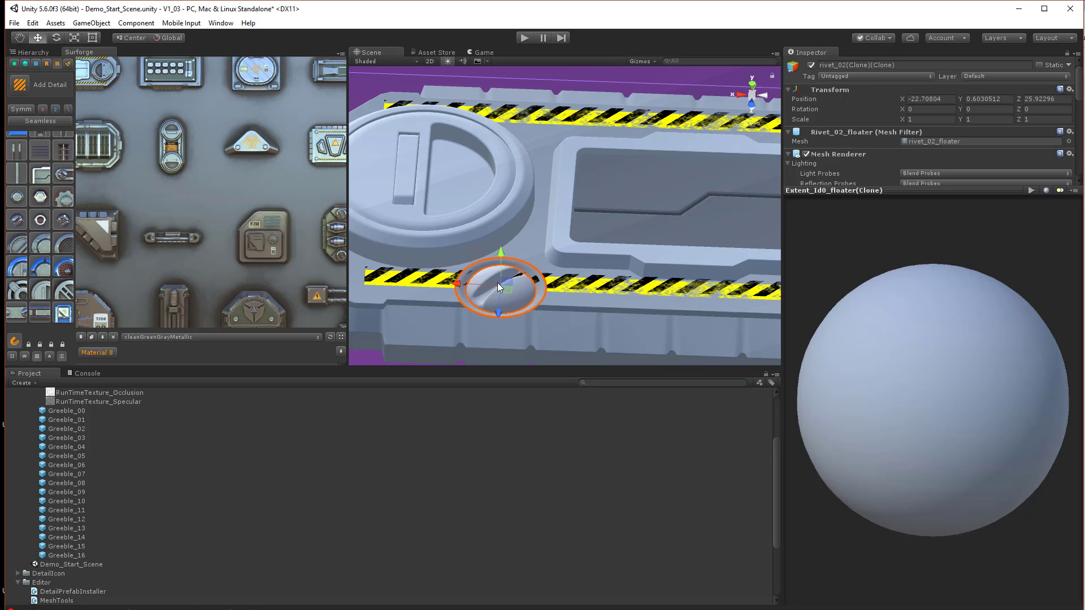
Move rivet_02_center out of its rivet_02(Clone)(Clone) parent and delete that parent object
left_click_drag(492, 302, 462, 272, "alt")
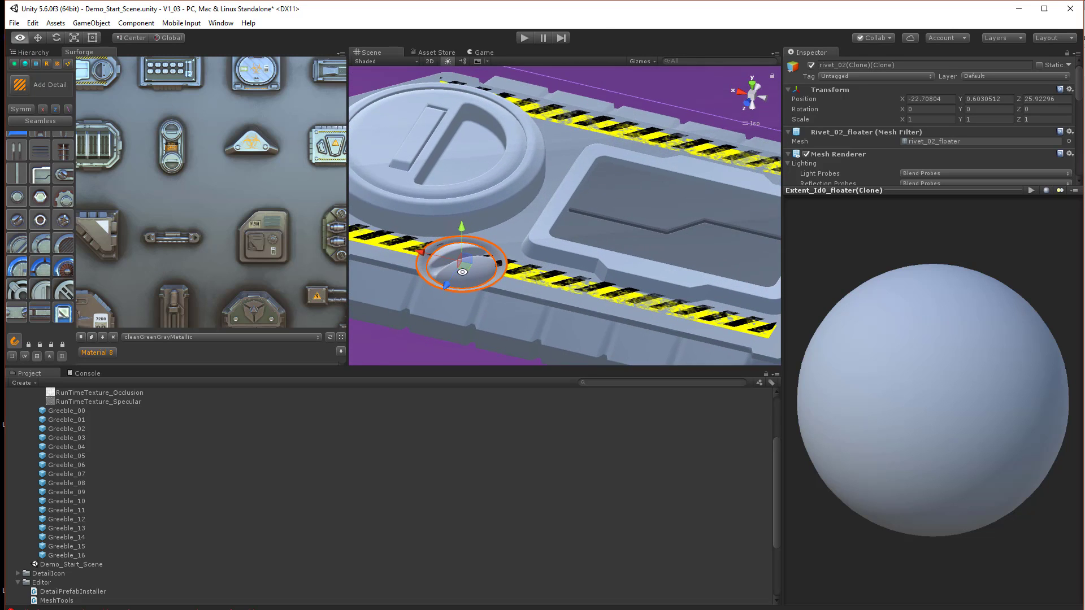
left_click(23, 53)
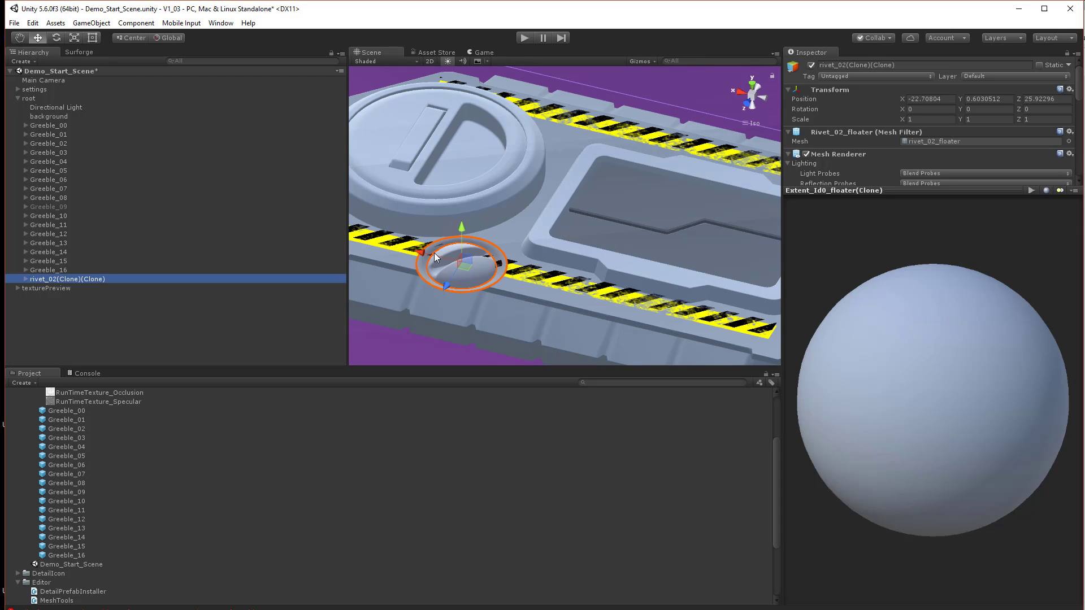
left_click(501, 267)
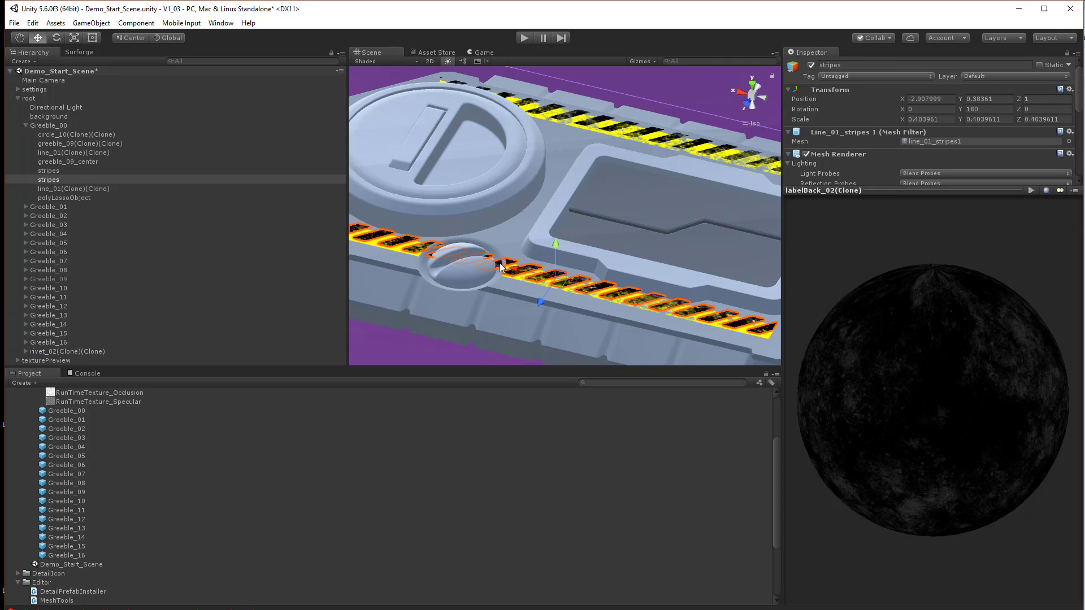
left_click(476, 283)
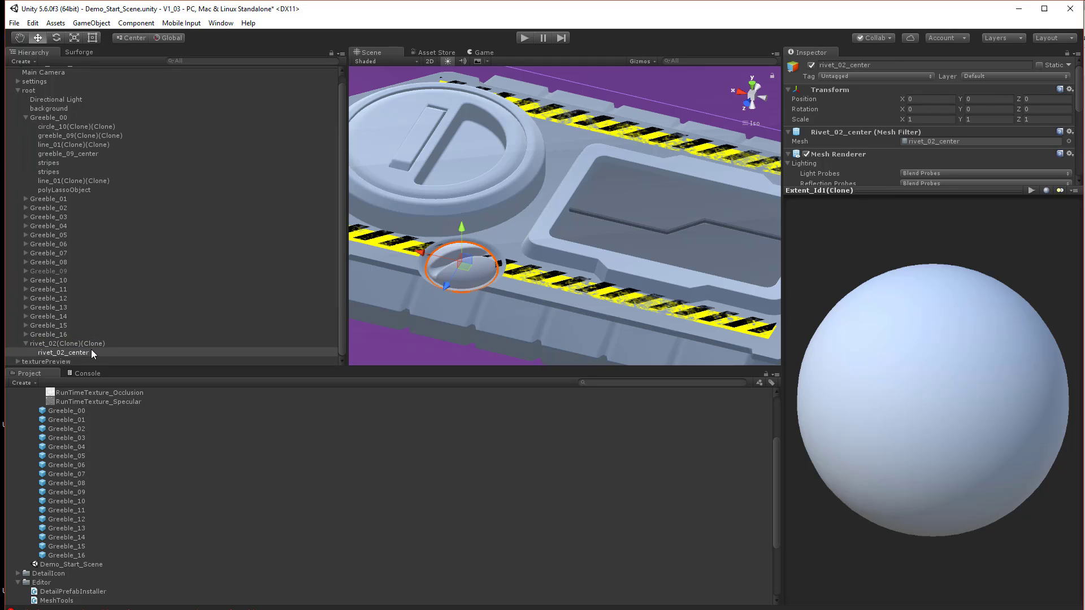
left_click_drag(90, 349, 84, 336)
left_click(76, 352)
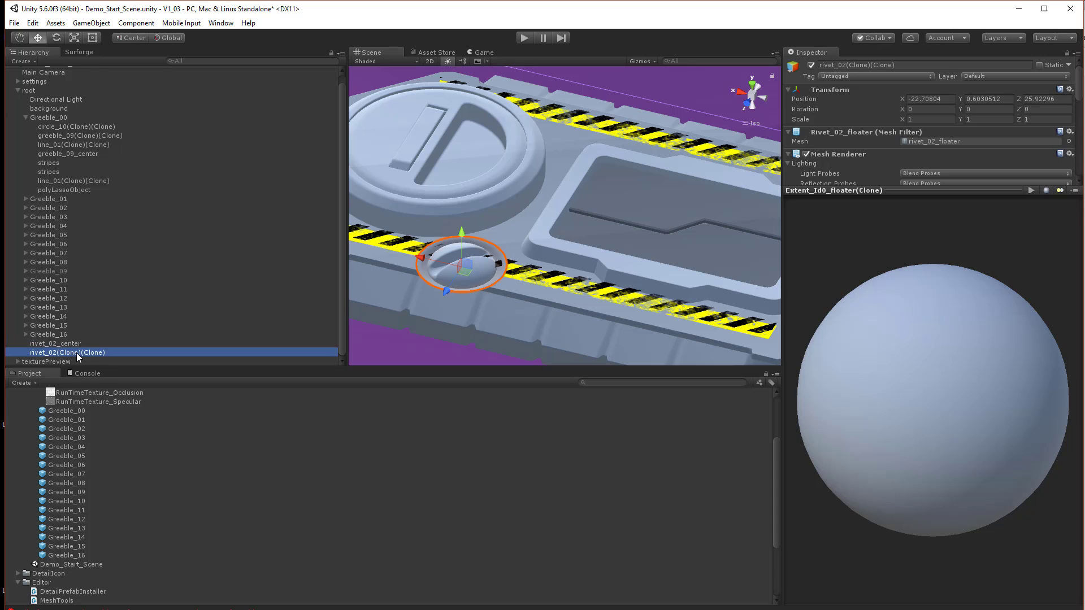
key("Delete")
Reposition rivet_02_center along the hazard stripe and scale it down to about 0.63
left_click(451, 276)
scroll(479, 306, "up", 3)
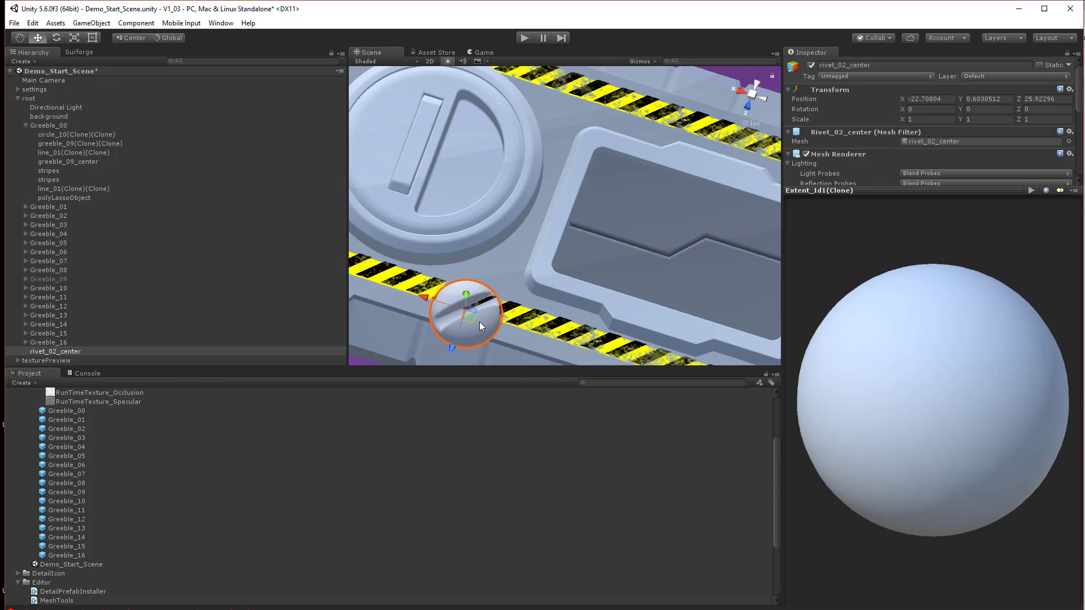
left_click_drag(479, 321, 496, 275)
key("r")
key("w")
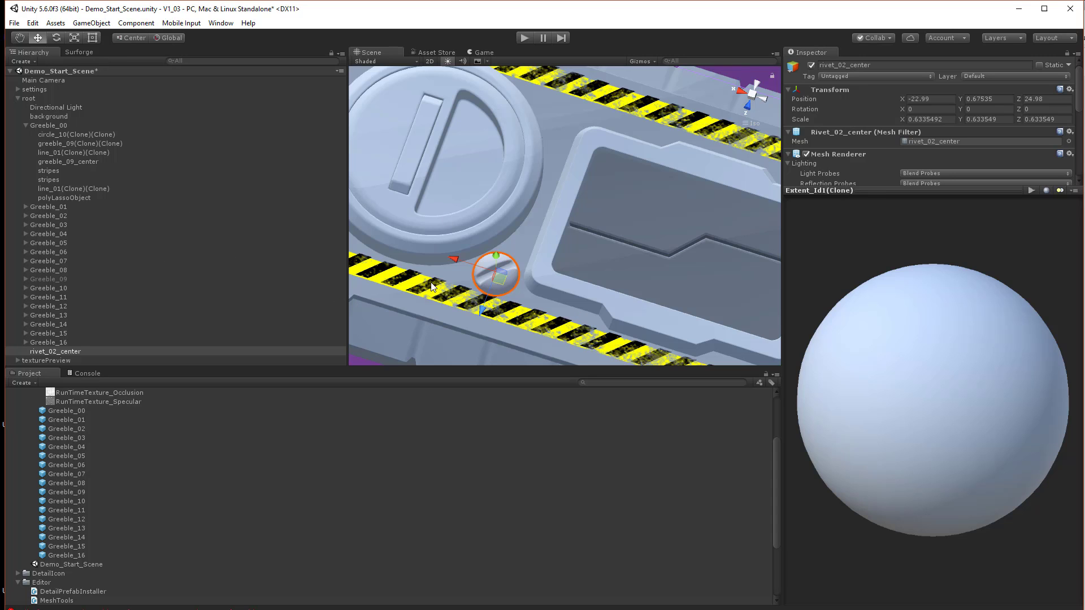
left_click_drag(561, 222, 615, 229, "alt")
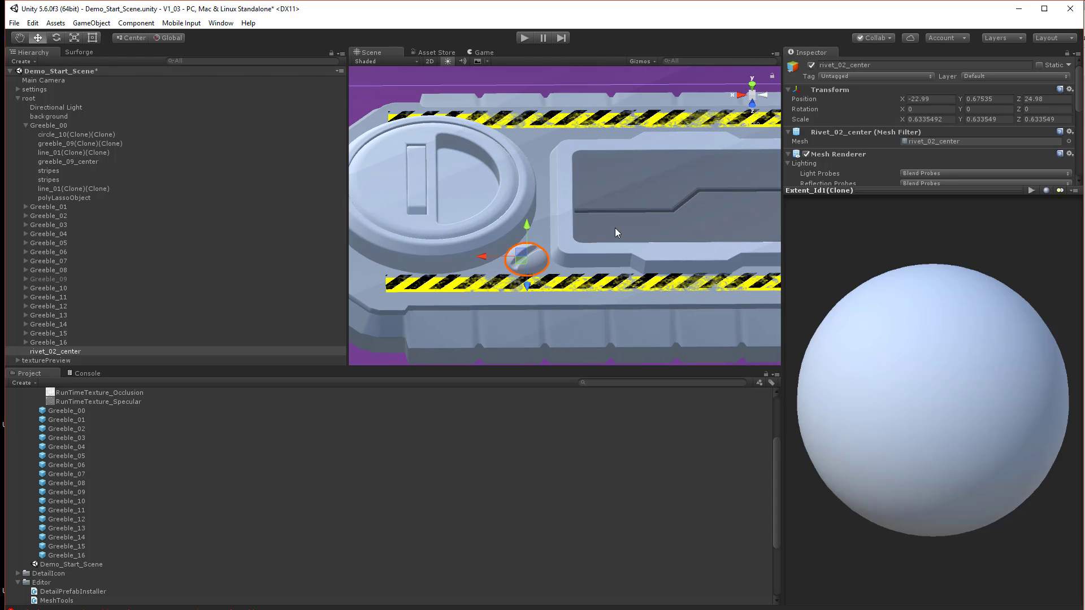
scroll(644, 236, "down", 5)
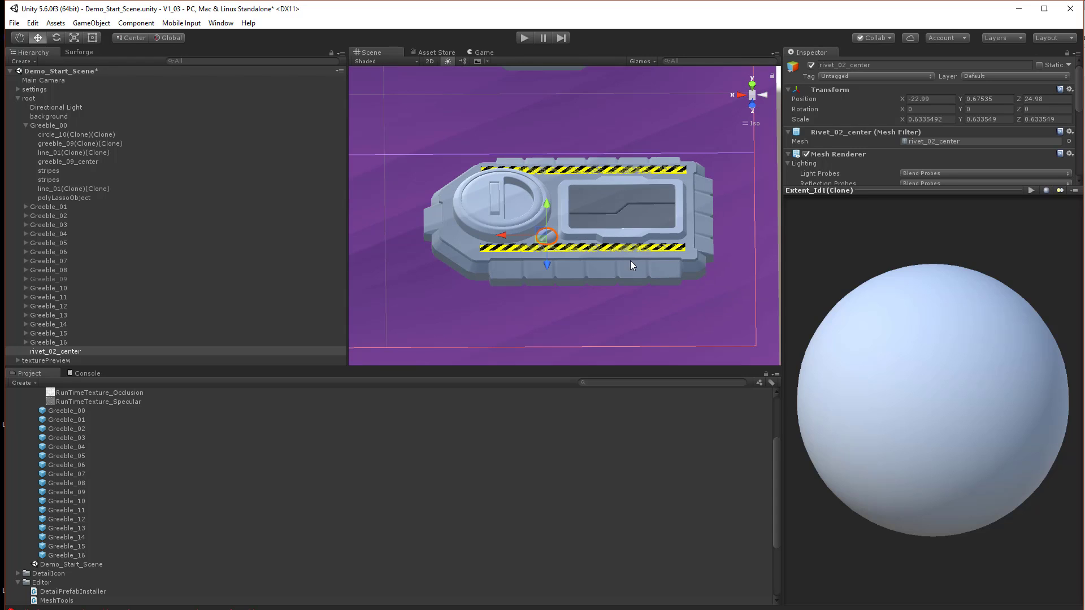
scroll(632, 265, "down", 3)
scroll(599, 309, "up", 3)
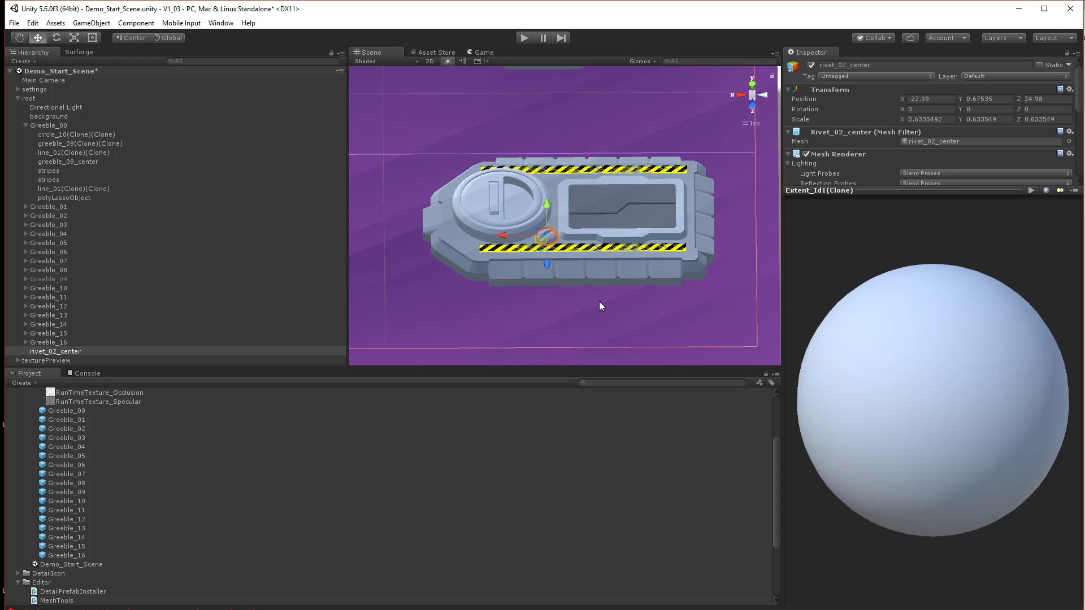